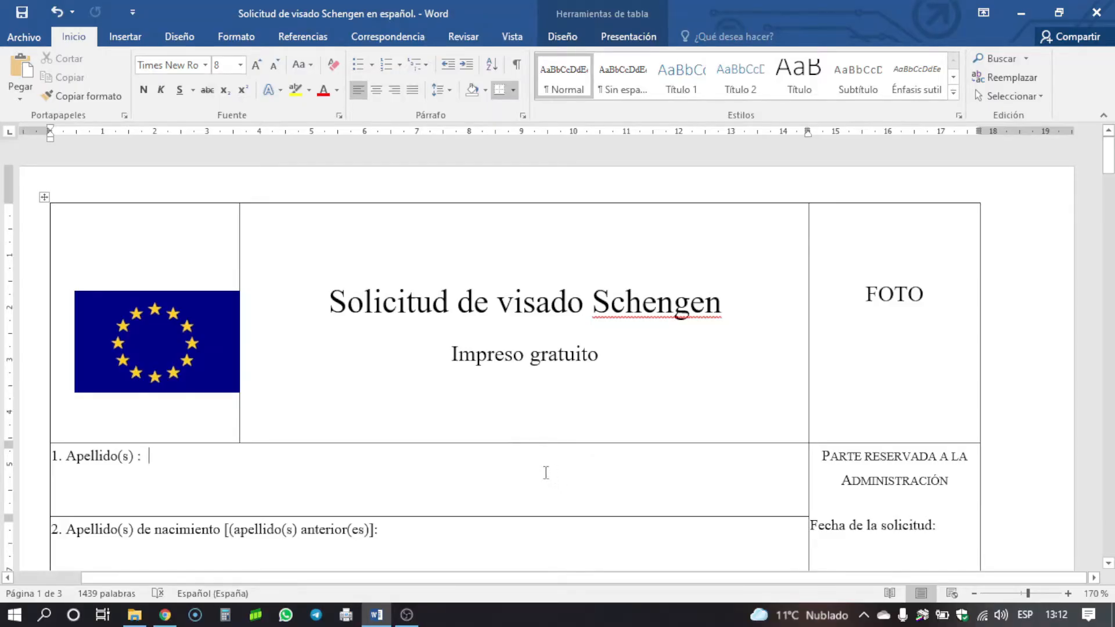
- Enter the applicant's surnames in capitals in the Apellido(s) cell, field 1
scroll(573, 506, down, 2)
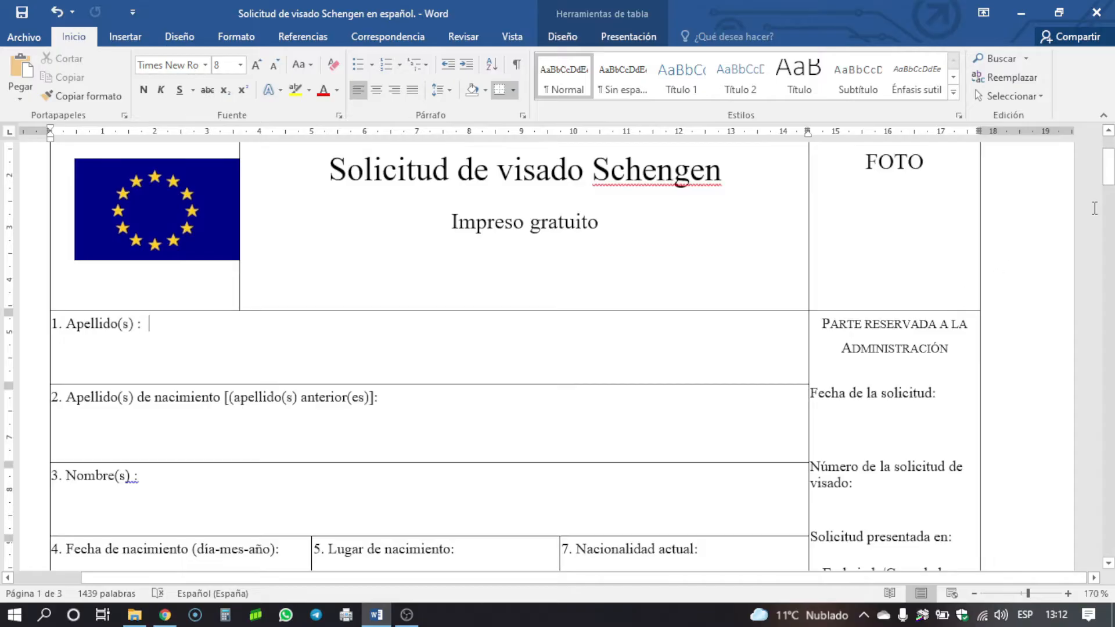
drag(1111, 177, 1111, 540)
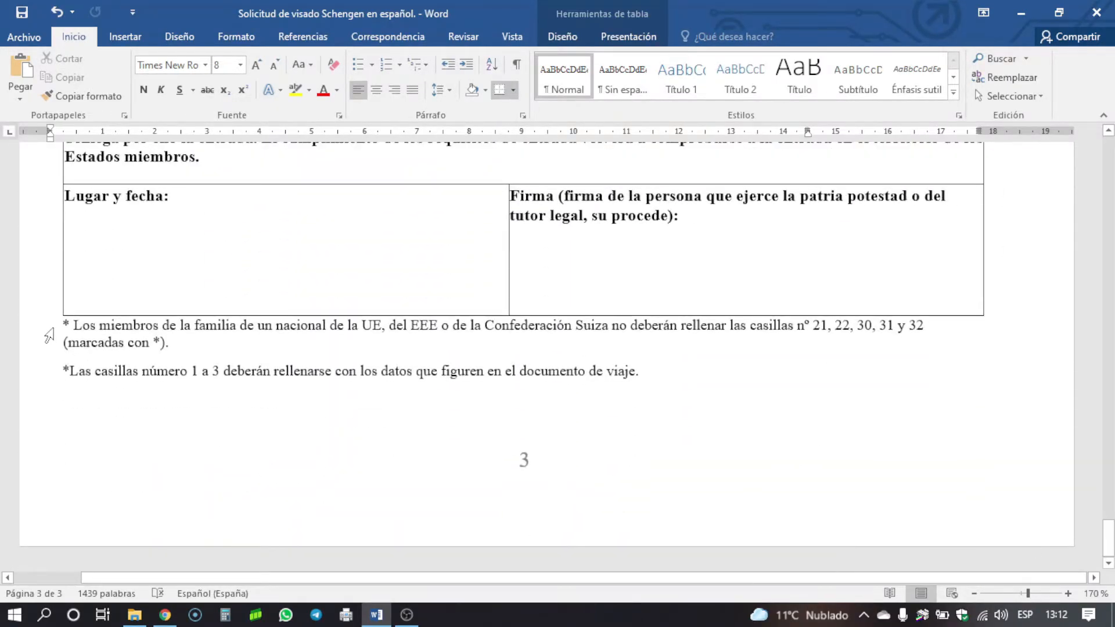
click(69, 328)
drag(1108, 537, 1103, 137)
scroll(515, 321, down, 1)
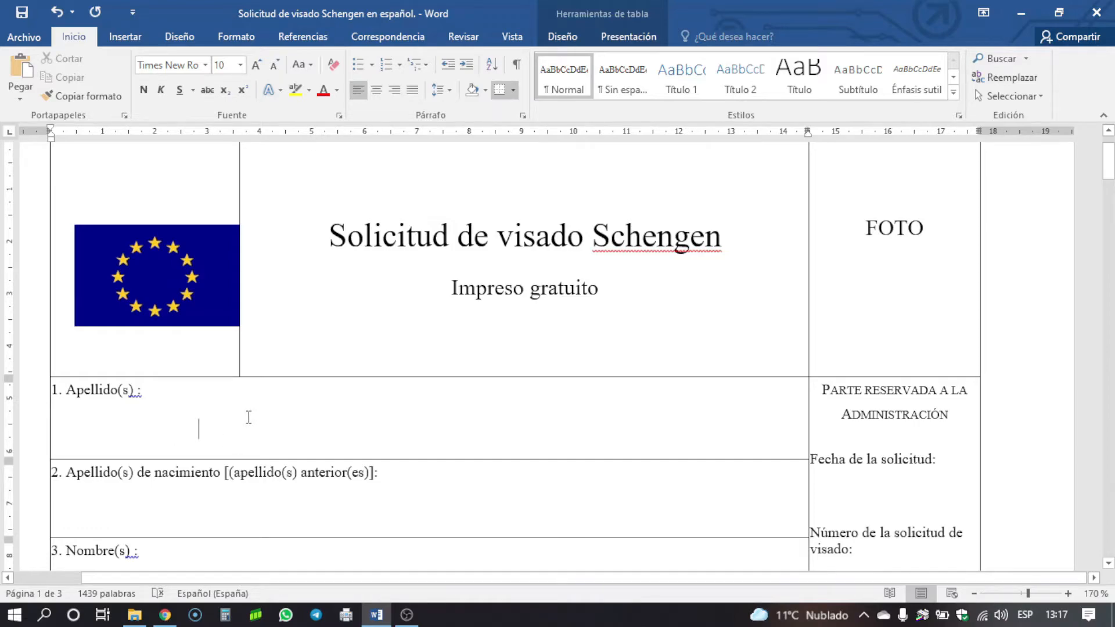
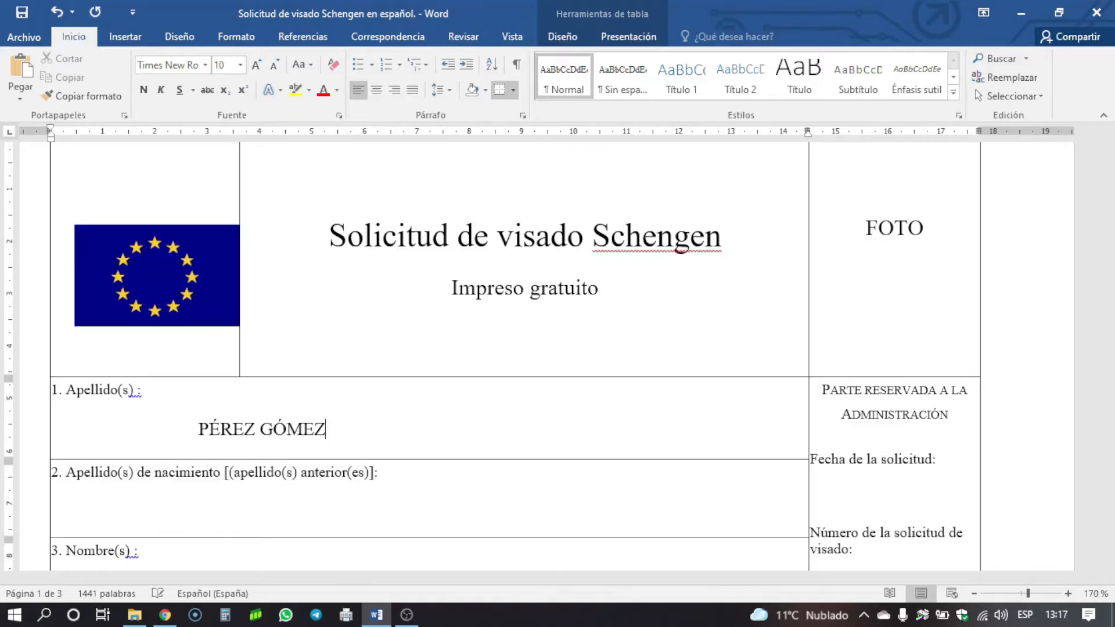
- Enter the applicant's given names in capitals in the Nombre(s) cell, field 3
scroll(125, 310, down, 3)
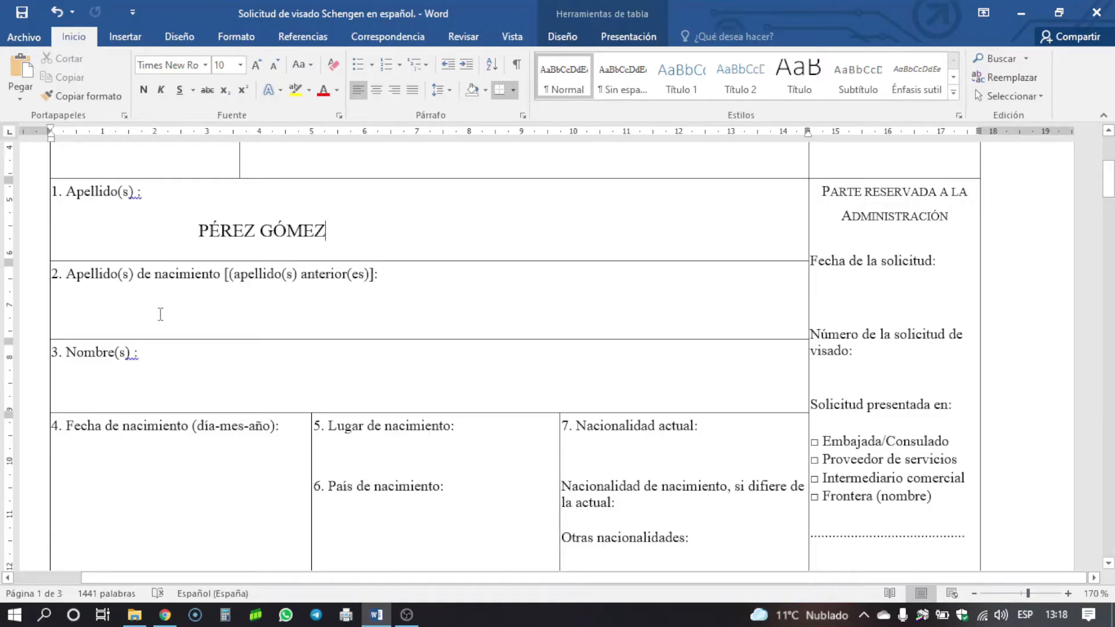
click(245, 314)
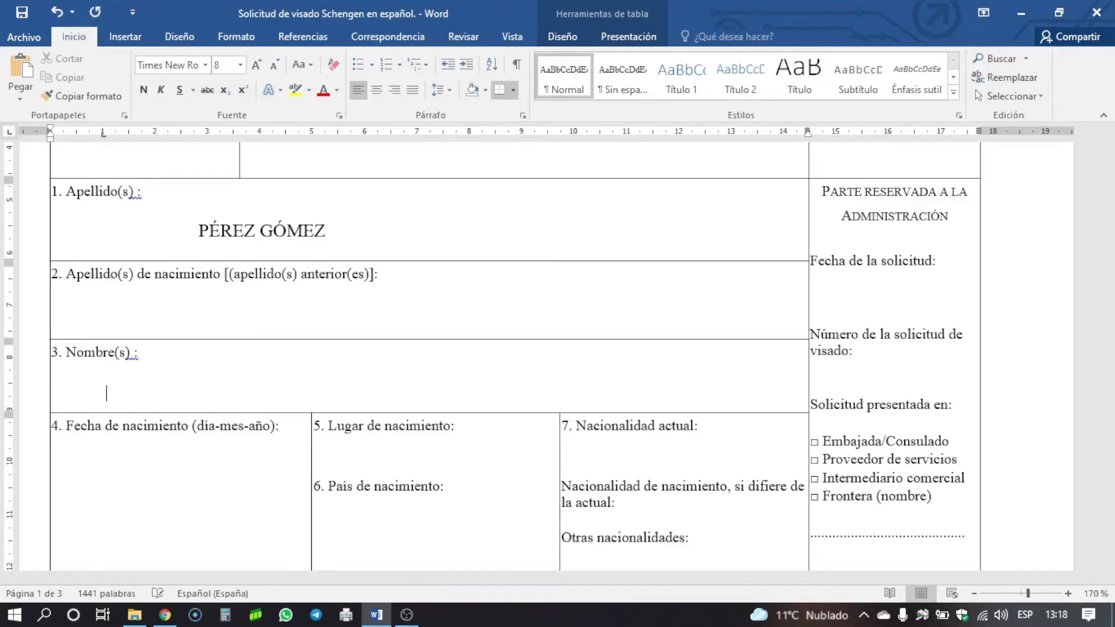
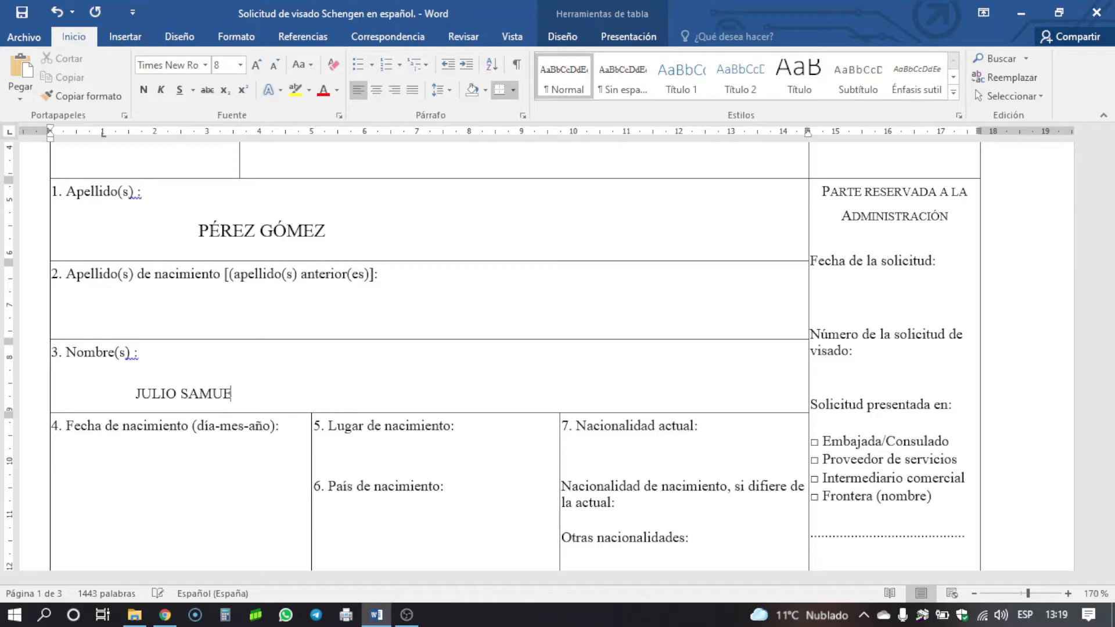
scroll(93, 374, down, 3)
click(107, 369)
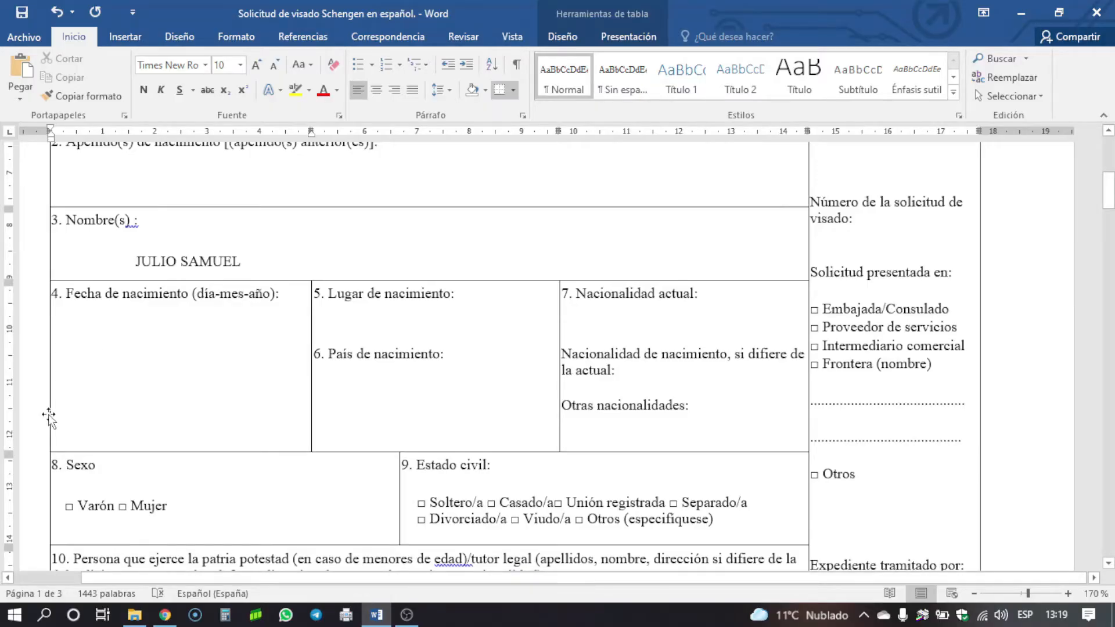
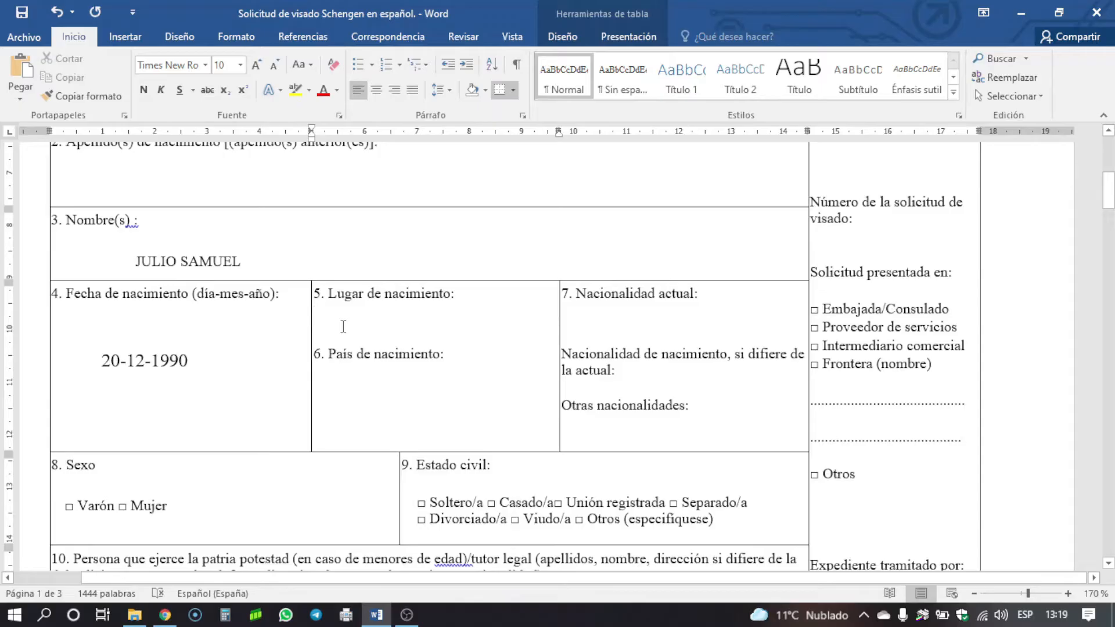
text(LA HABANA)
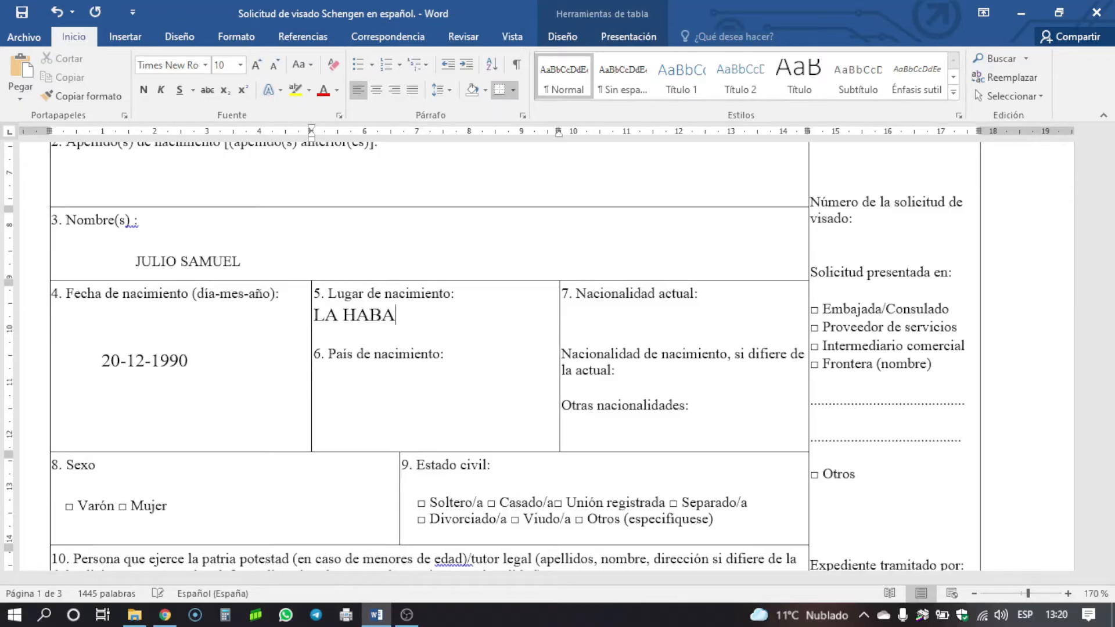
click(338, 398)
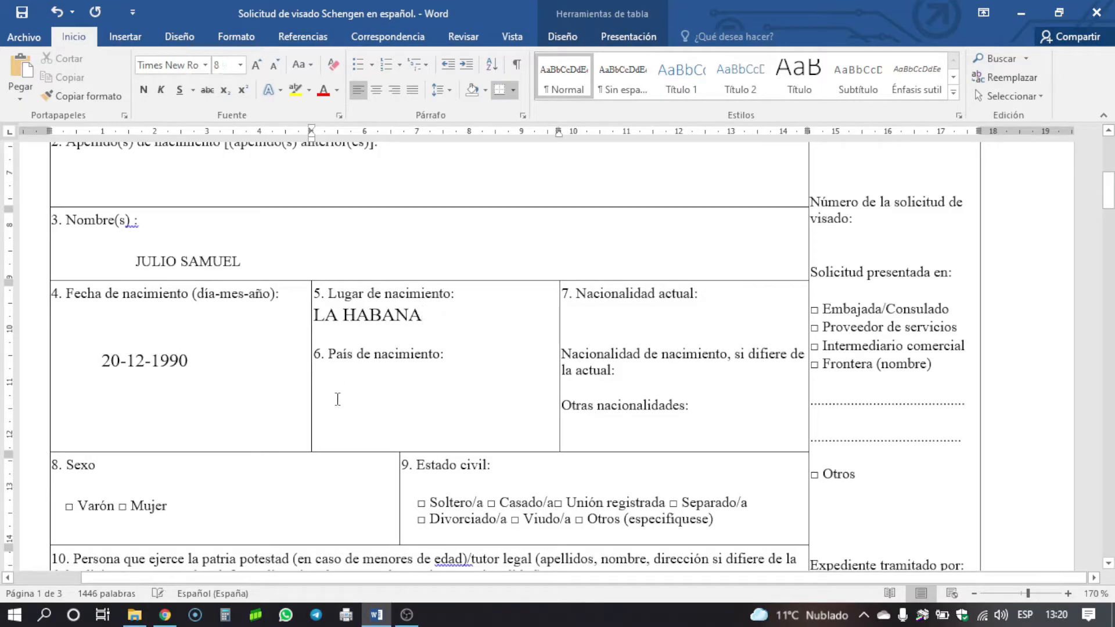
text(CUBA)
click(601, 316)
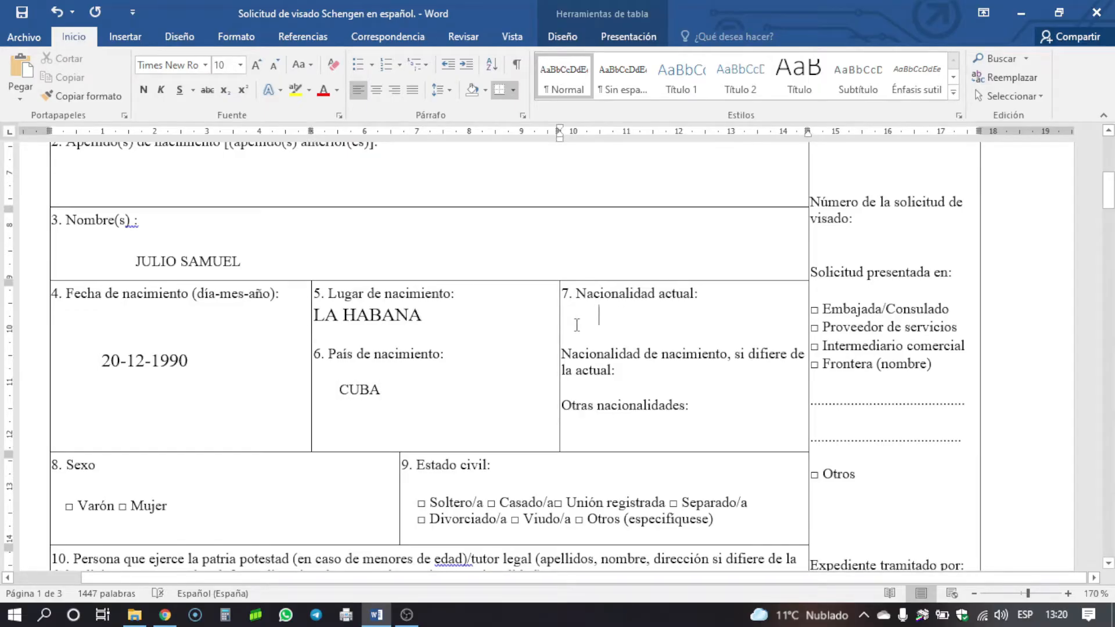
text(CUBANA)
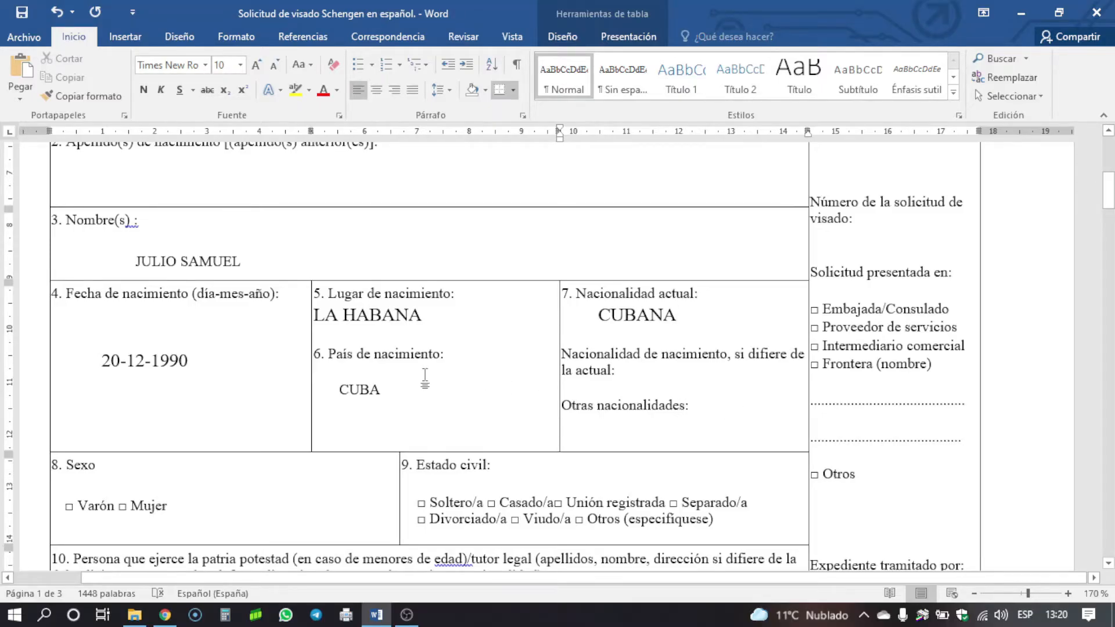
scroll(427, 377, down, 3)
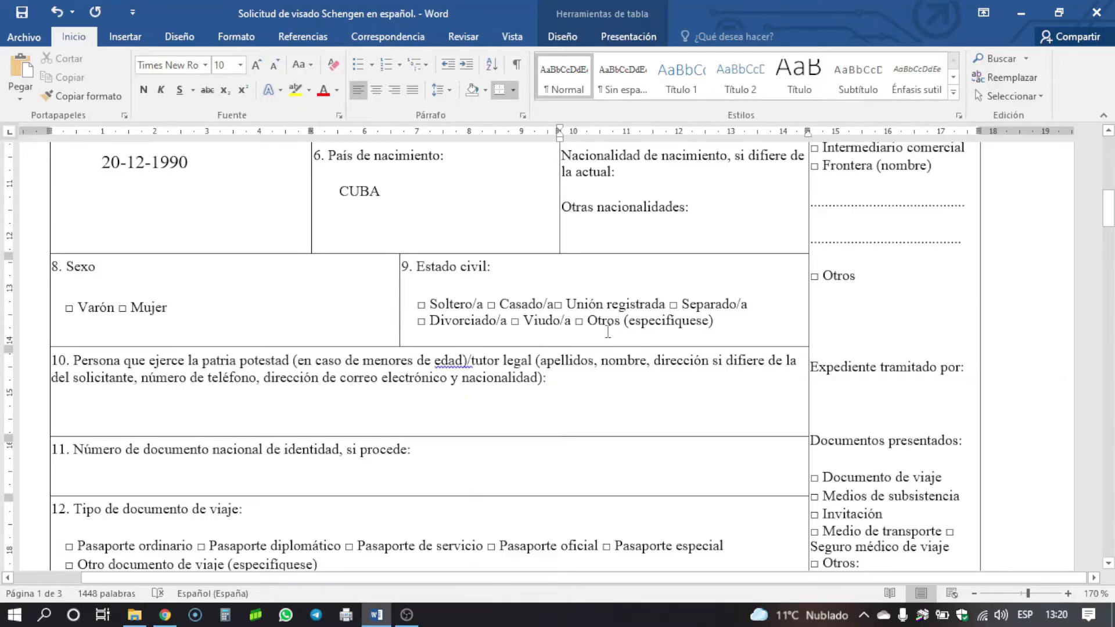
- Type the applicant's national identity number on the empty line of field 11
scroll(424, 330, down, 3)
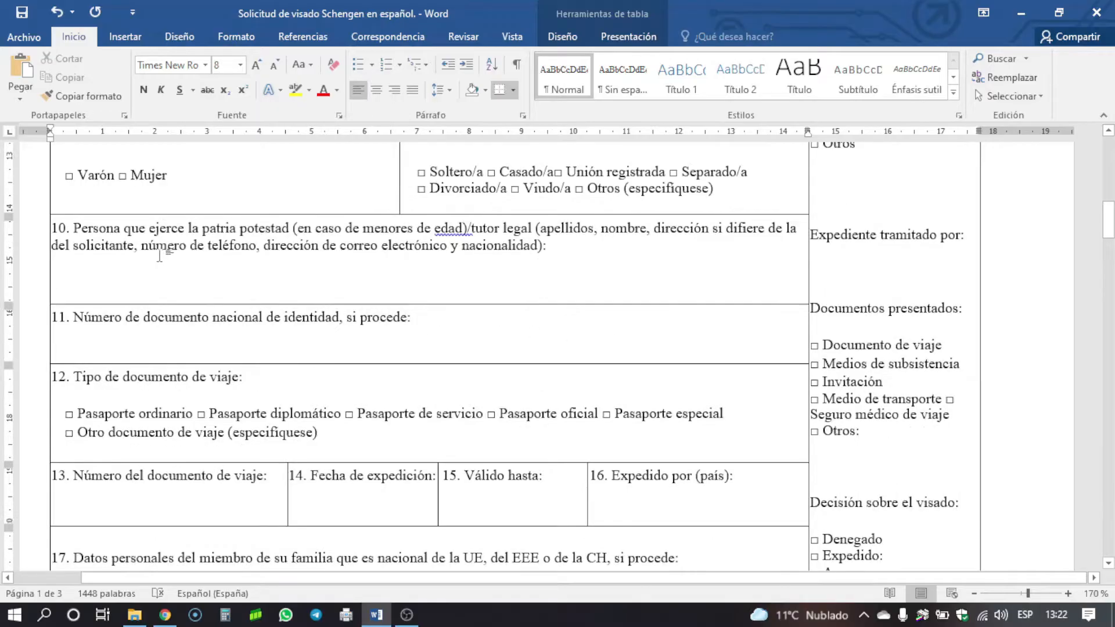
click(79, 283)
click(93, 347)
double_click(92, 347)
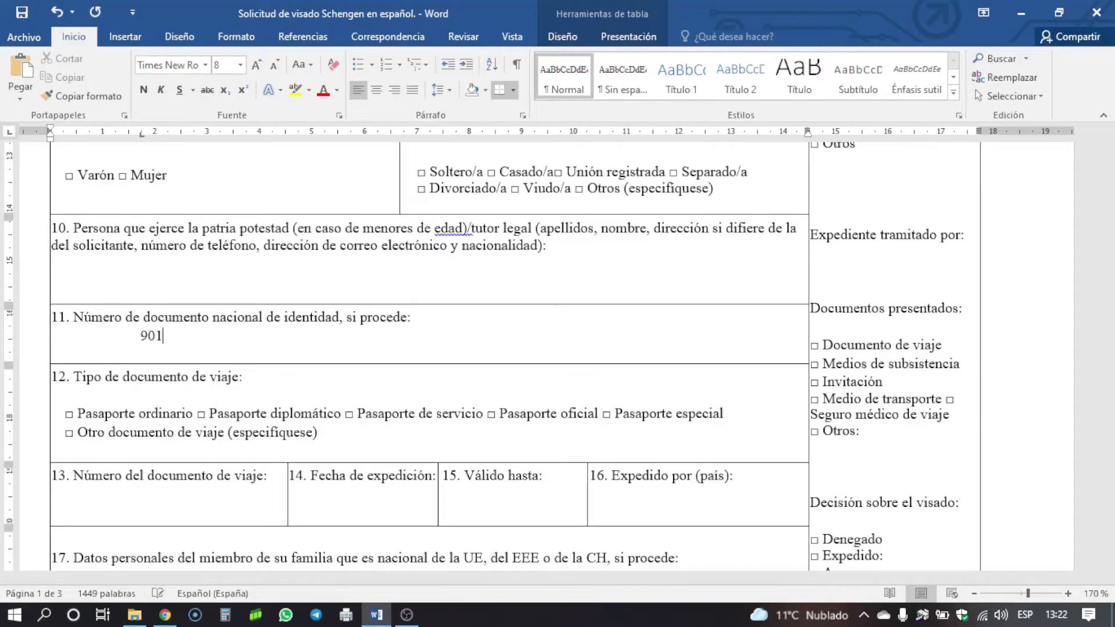
scroll(232, 284, down, 3)
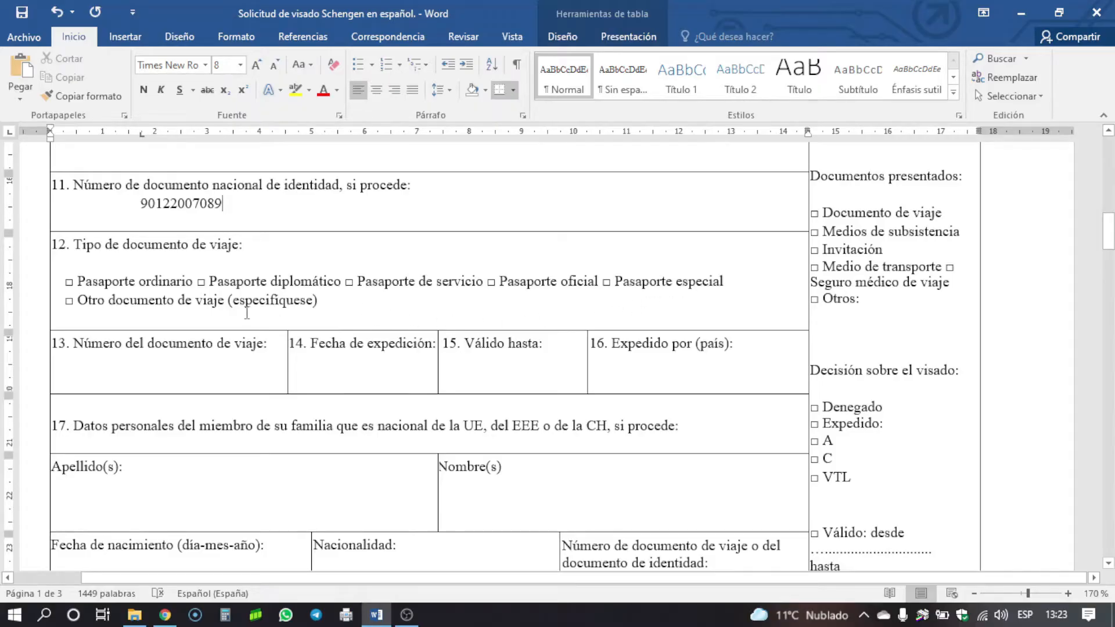
scroll(247, 314, down, 2)
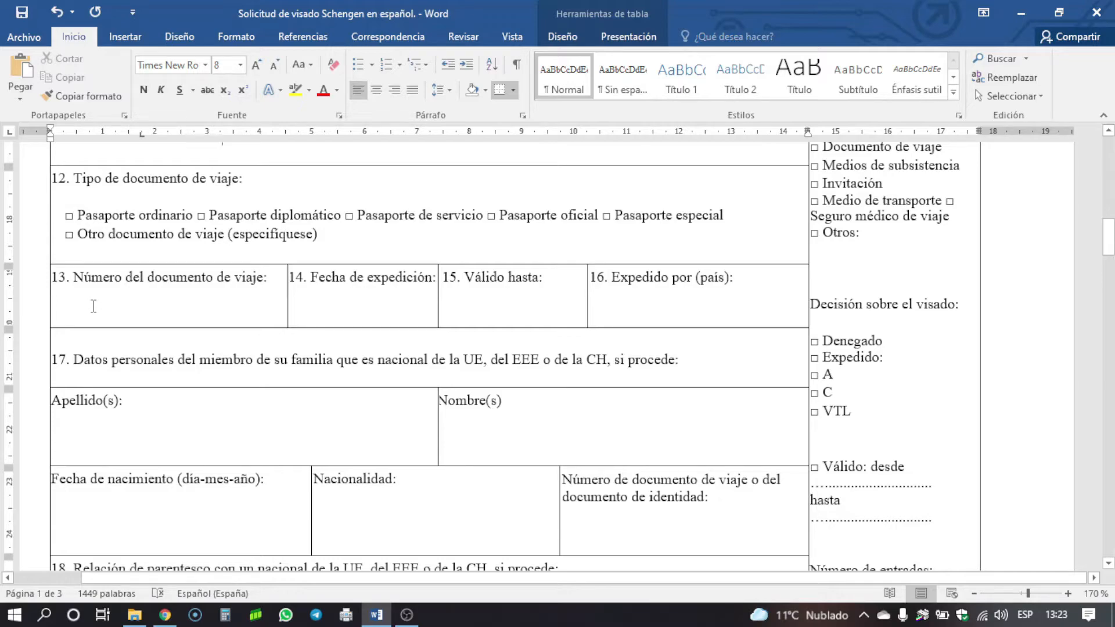
- Fill items 13–16: passport number, issued 20-08-2021, valid until 20-08-2025, issuing country CUBA
click(87, 295)
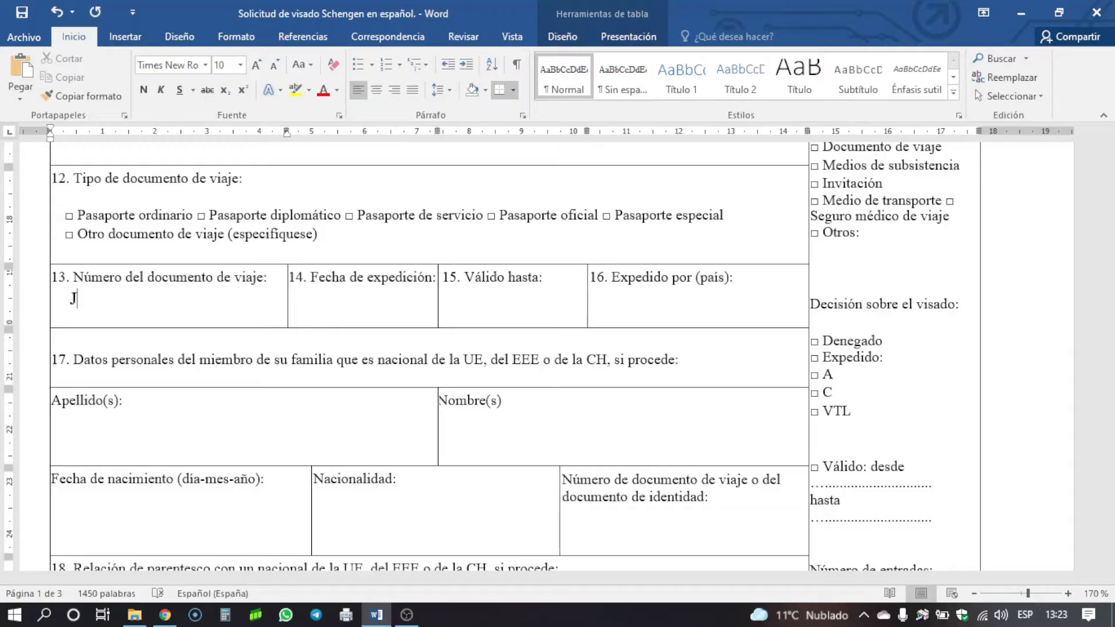
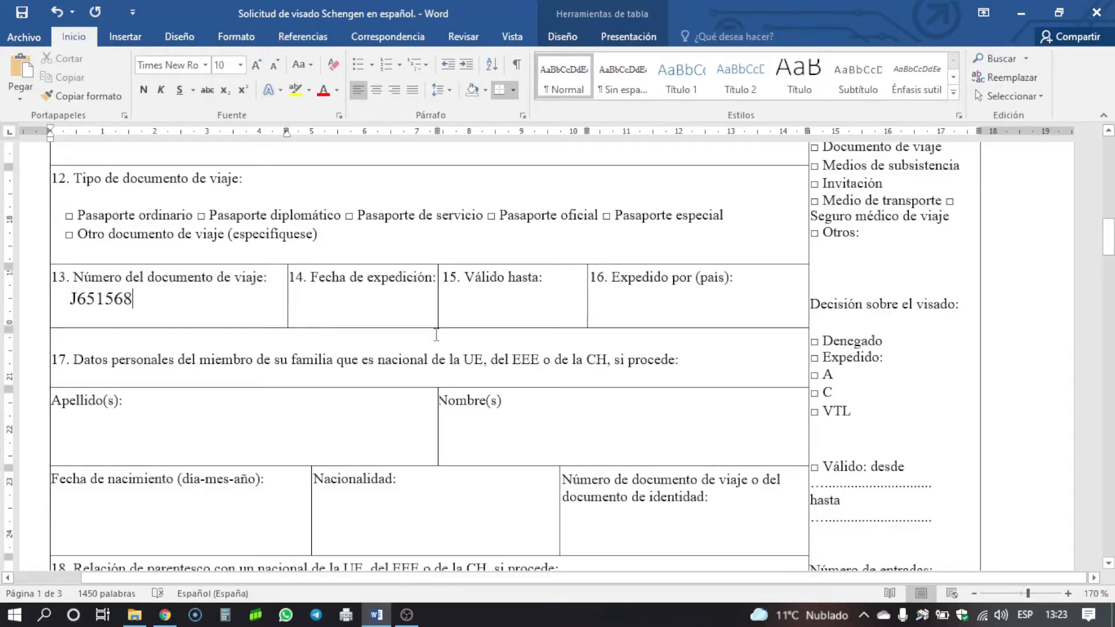
click(311, 310)
text(20-08-2021)
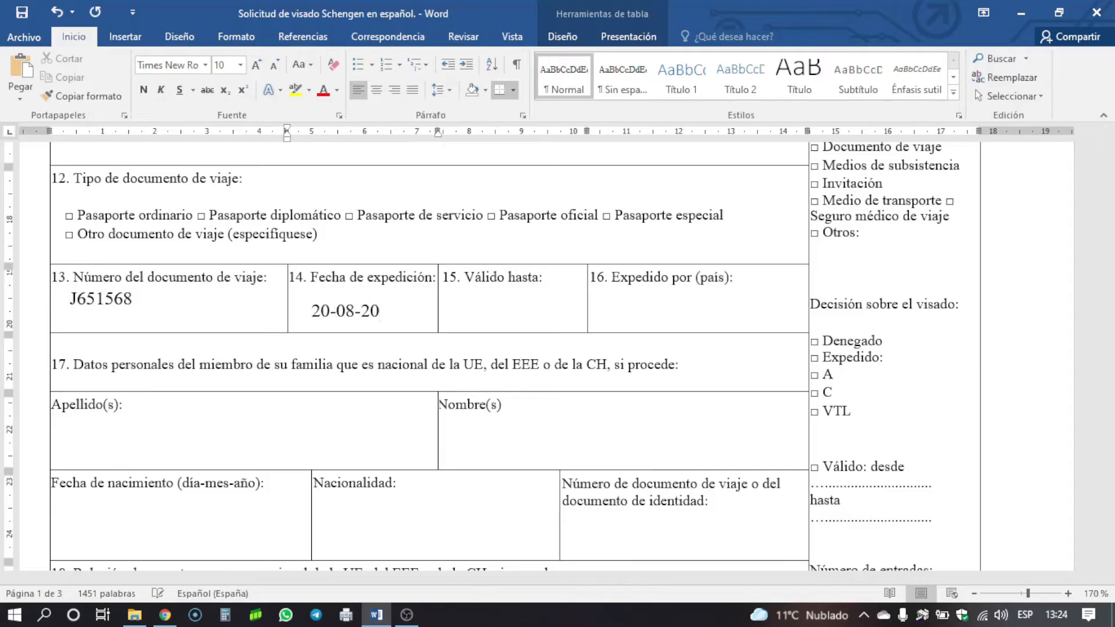
click(479, 308)
click(478, 308)
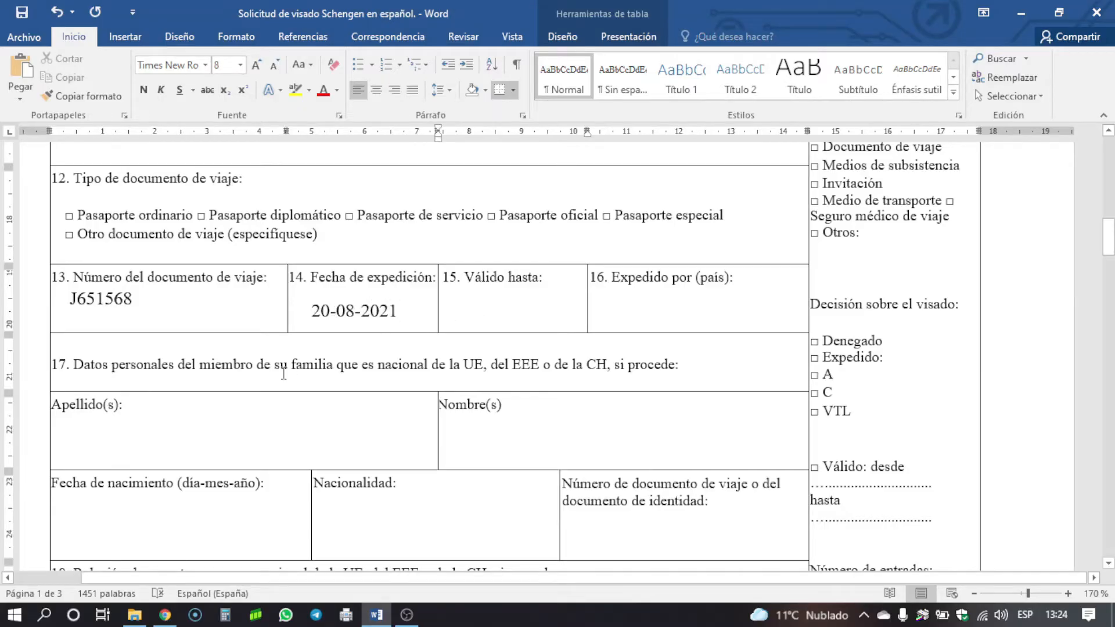
text(20-)
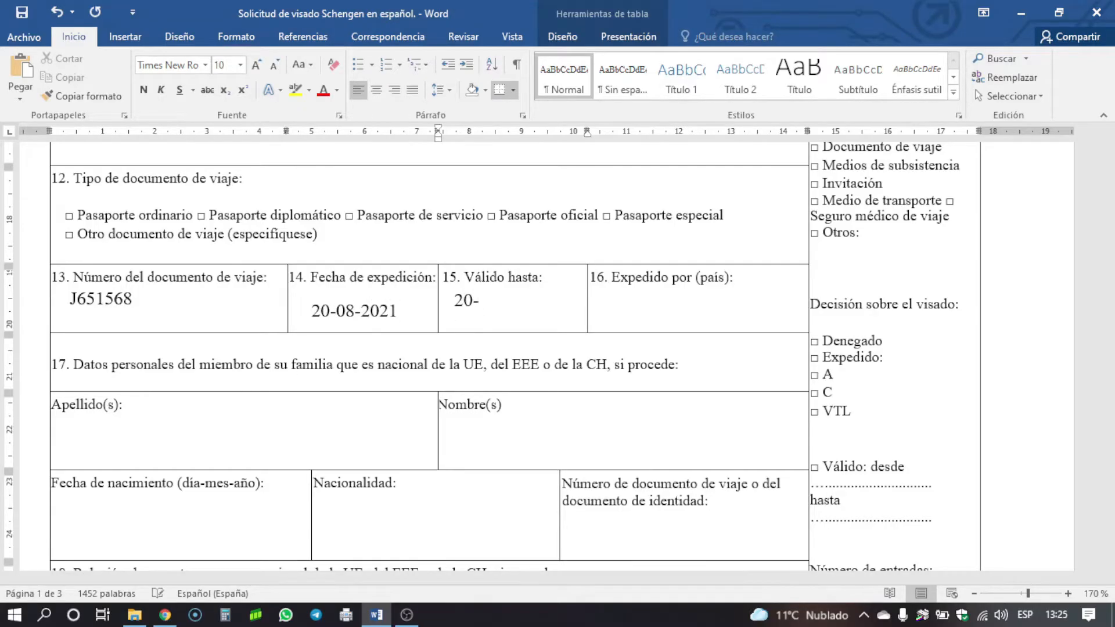
text(08-2025)
scroll(626, 240, down, 2)
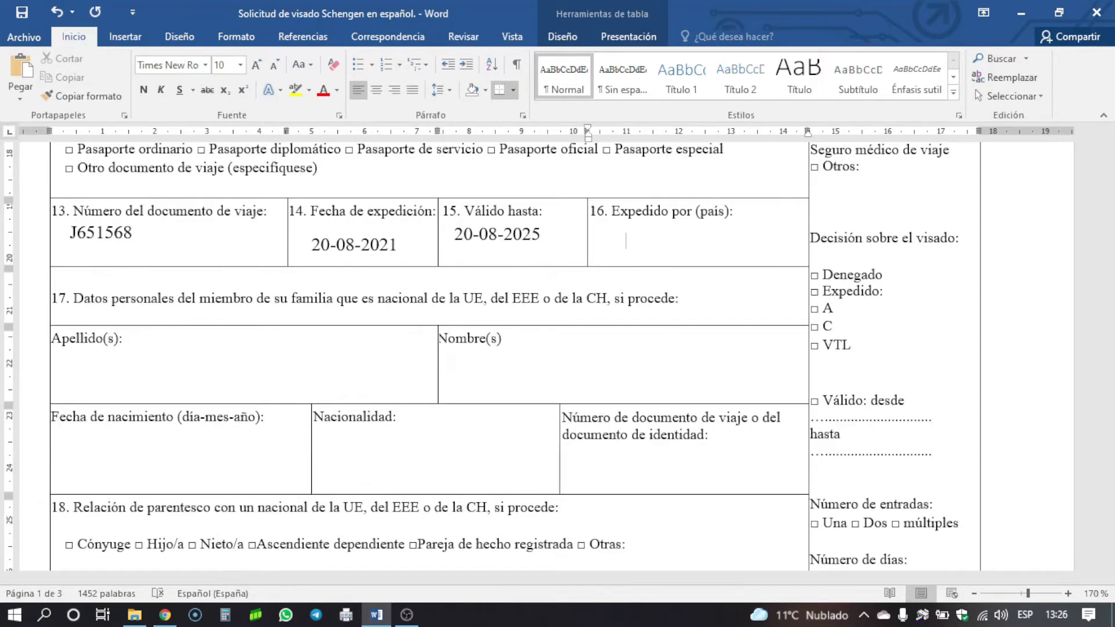
text(CUBA)
scroll(99, 320, down, 2)
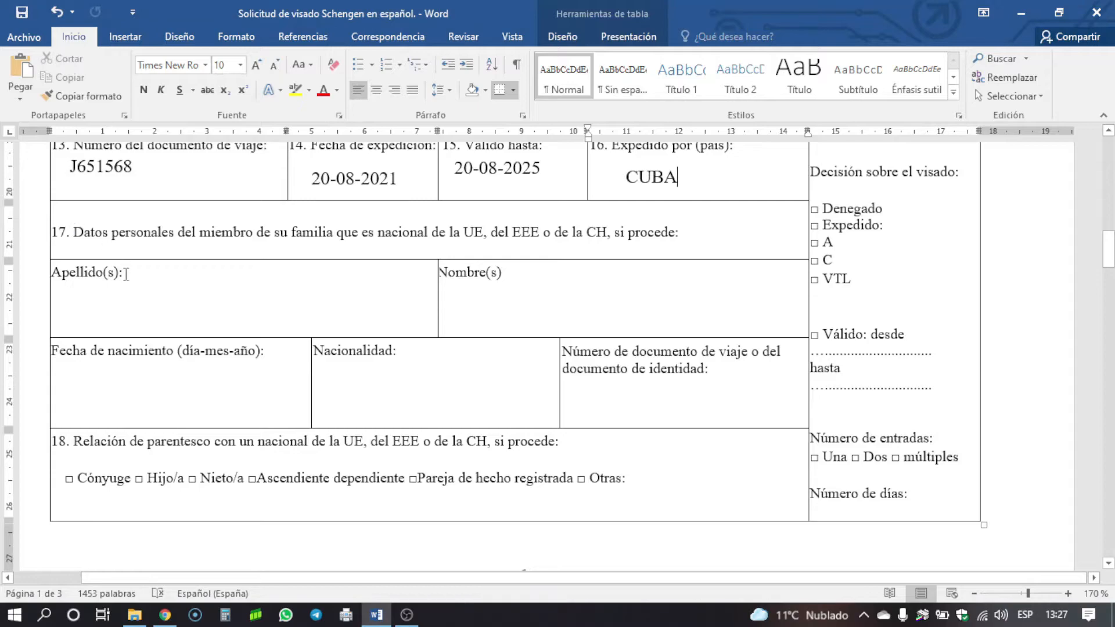
- Enter the EU family member's surnames and first name in section 17
click(96, 314)
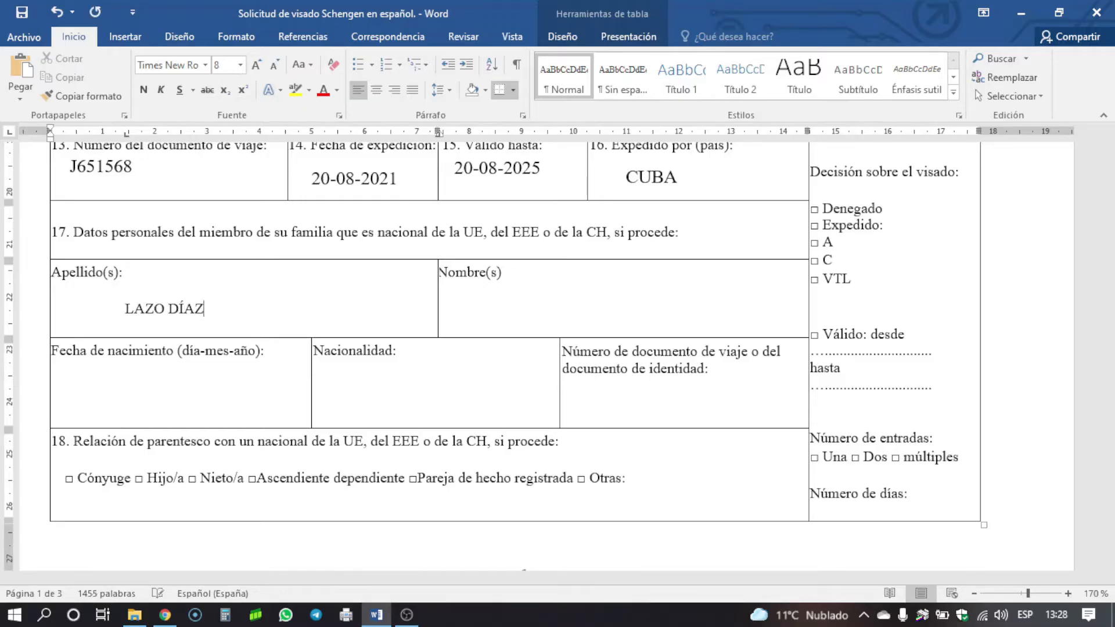
click(480, 306)
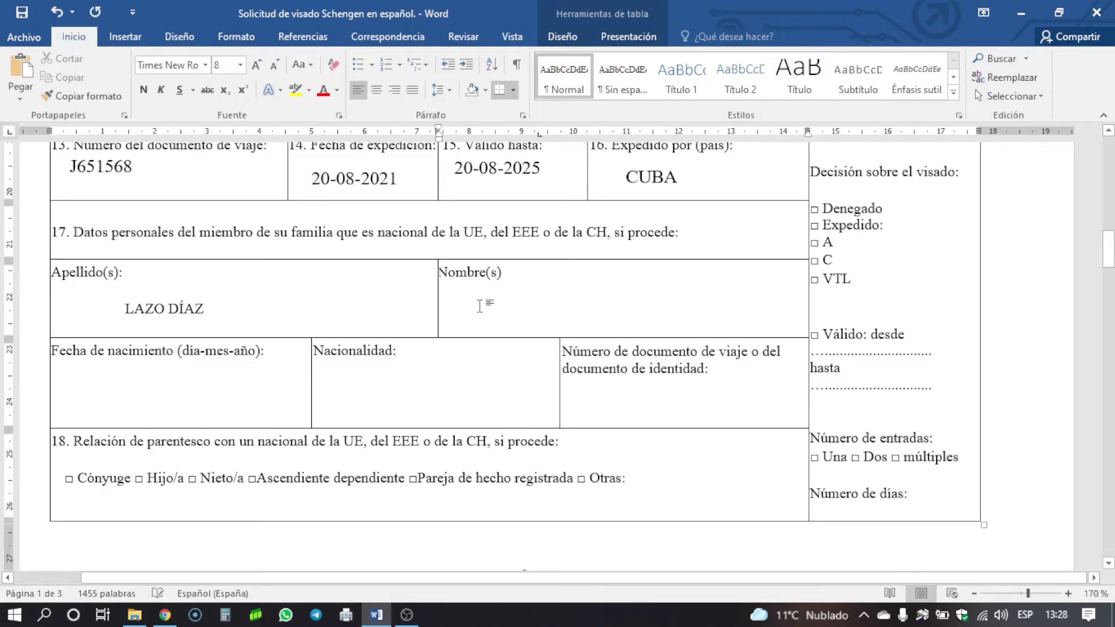
click(105, 395)
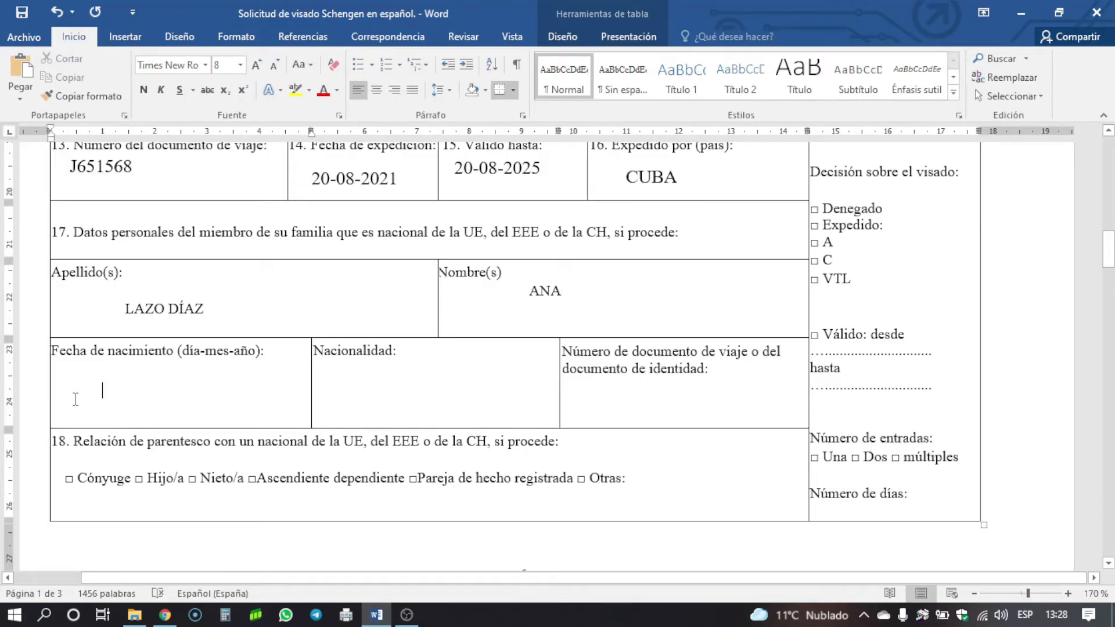
text(10-10)
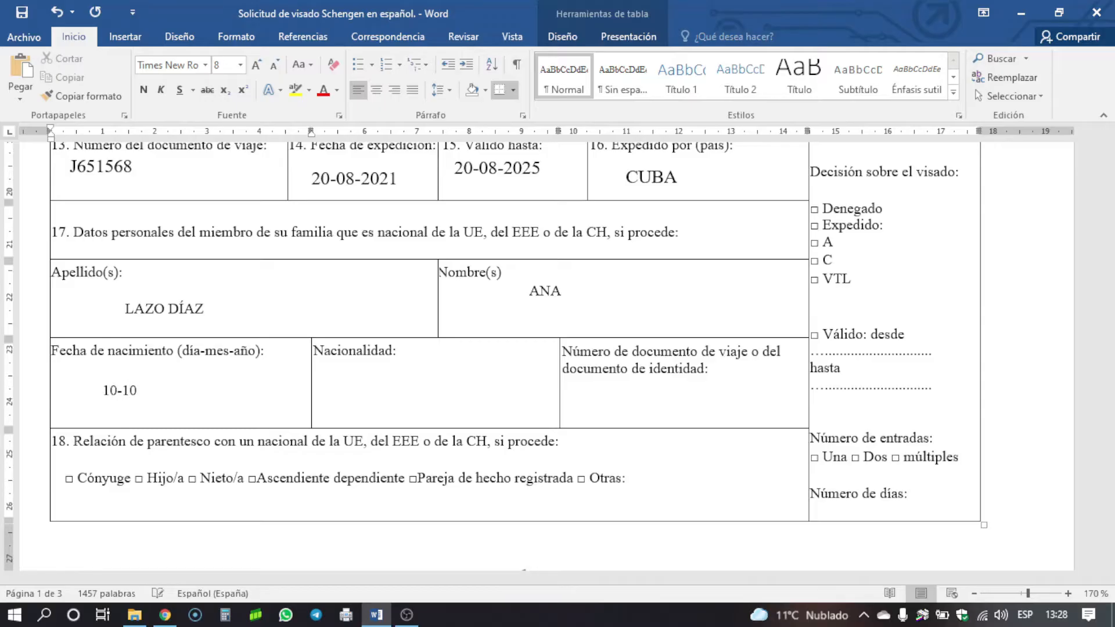
text(-1970)
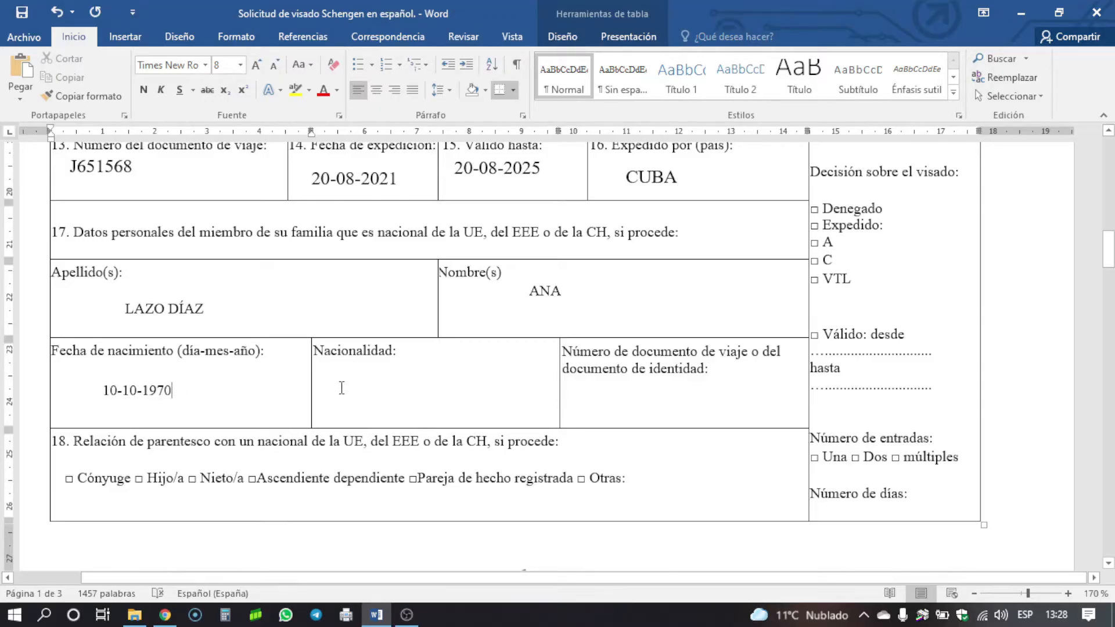
right_click(340, 389)
click(337, 391)
text(ESPAÑOLA)
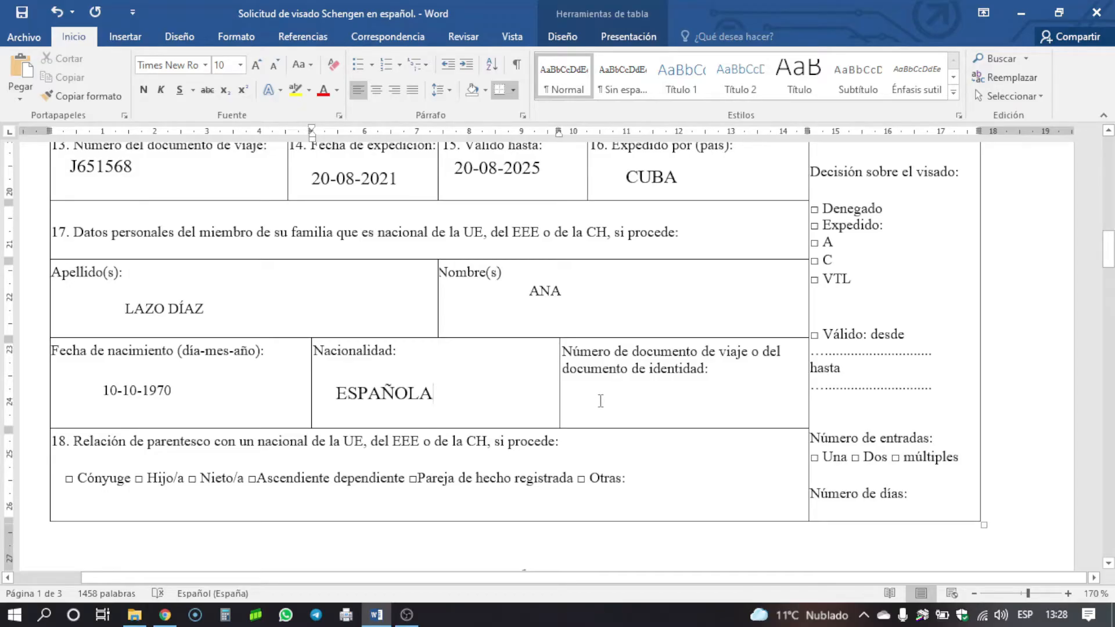
click(600, 401)
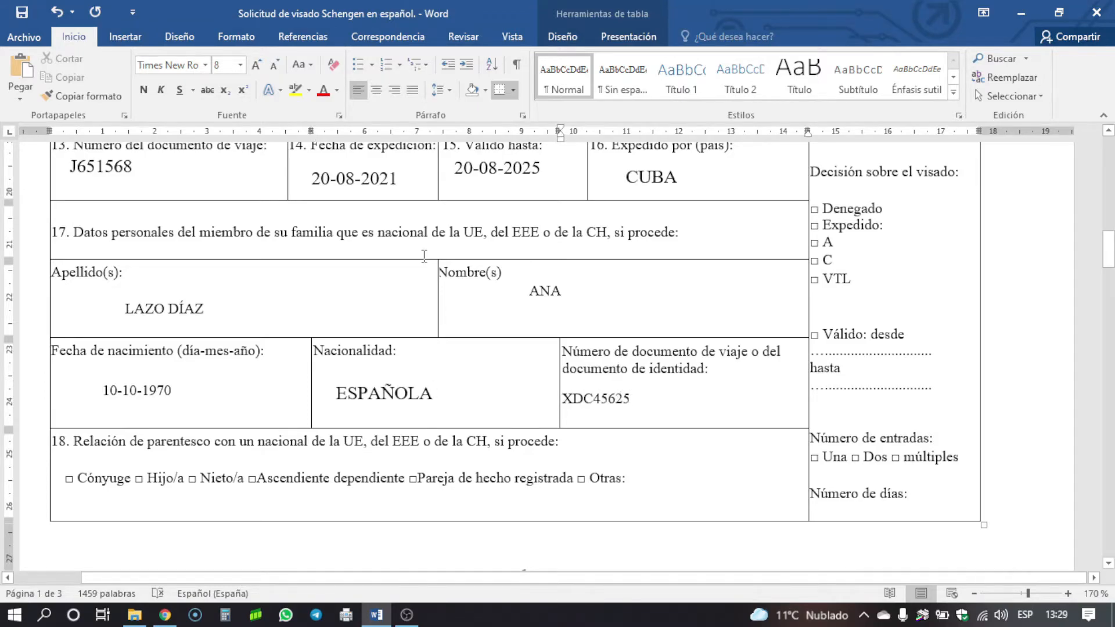
scroll(404, 269, down, 1)
scroll(404, 269, down, 1)
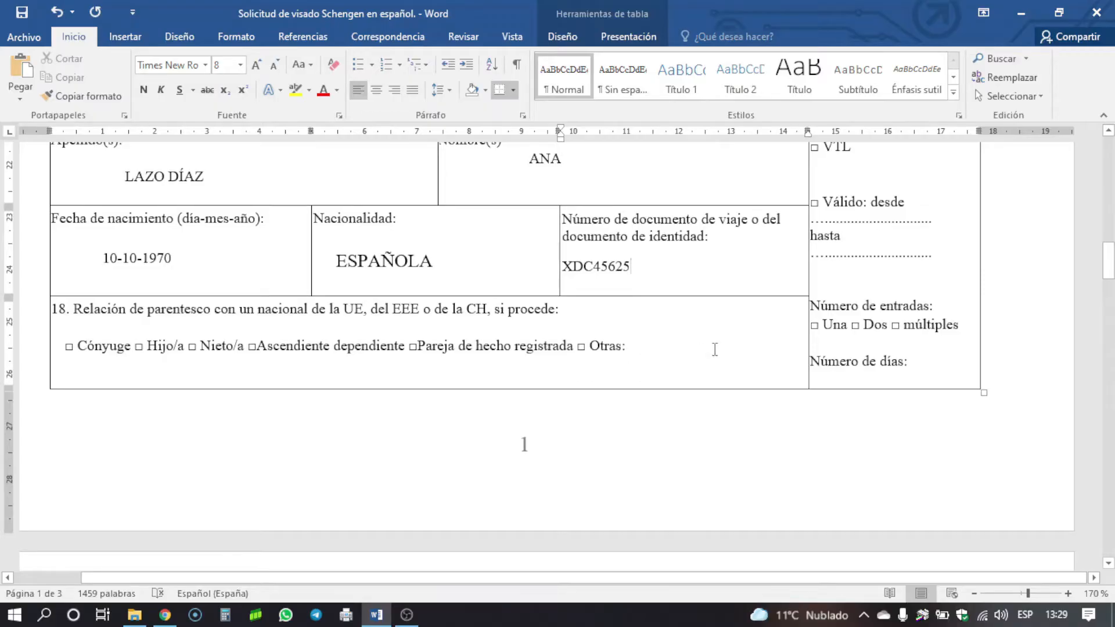
- Enter the applicant's postal address in La Habana and, on a new line, their e-mail address in item 19
scroll(604, 359, down, 6)
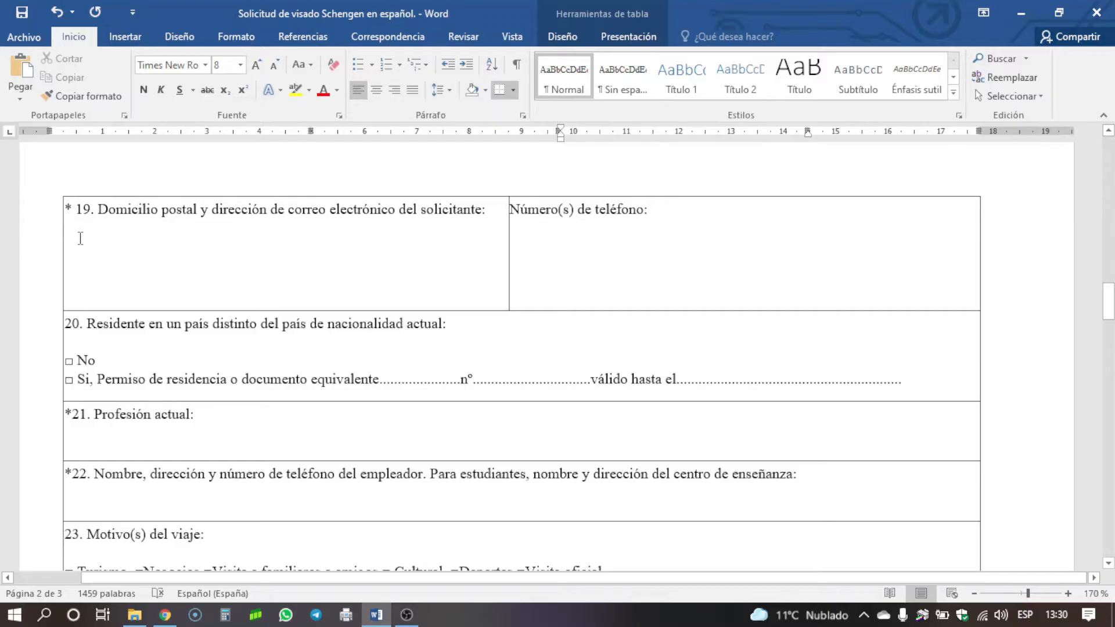
click(80, 239)
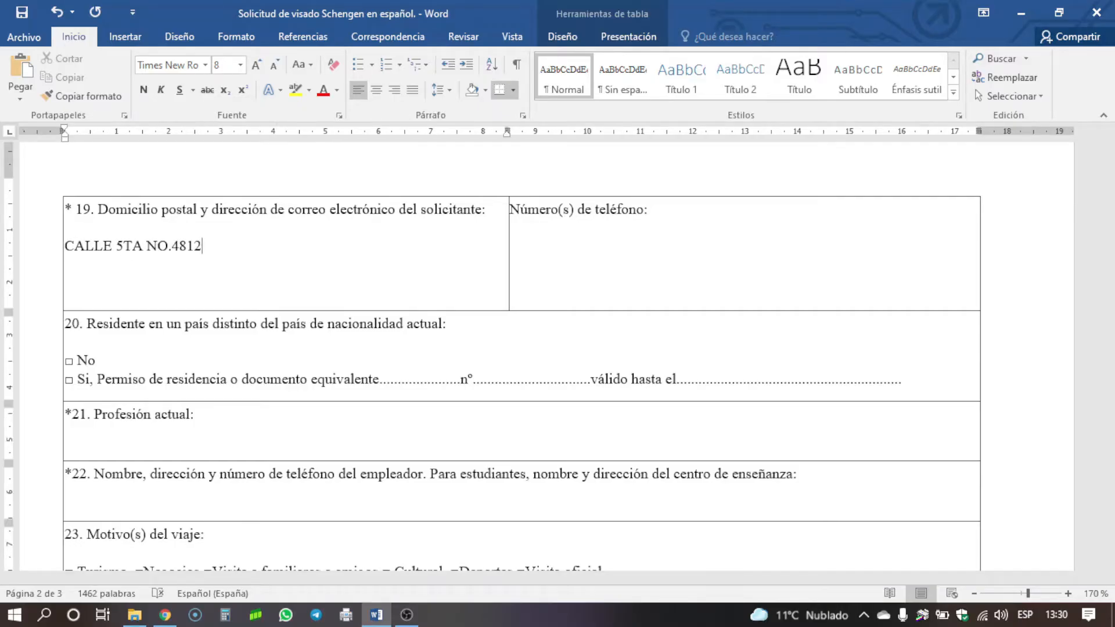
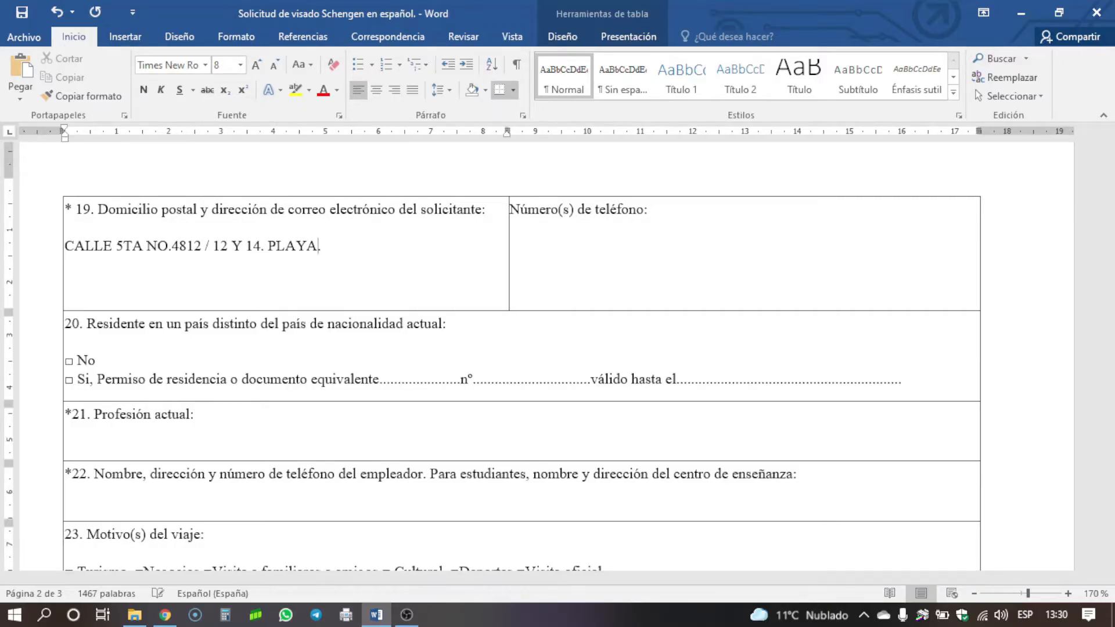
key(Return)
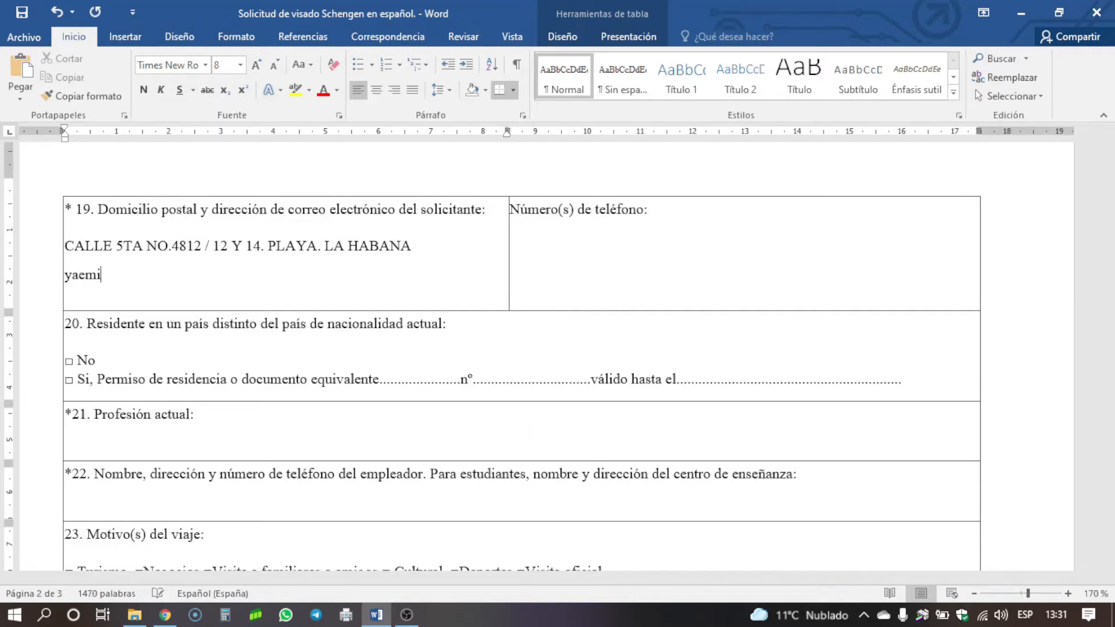
click(542, 246)
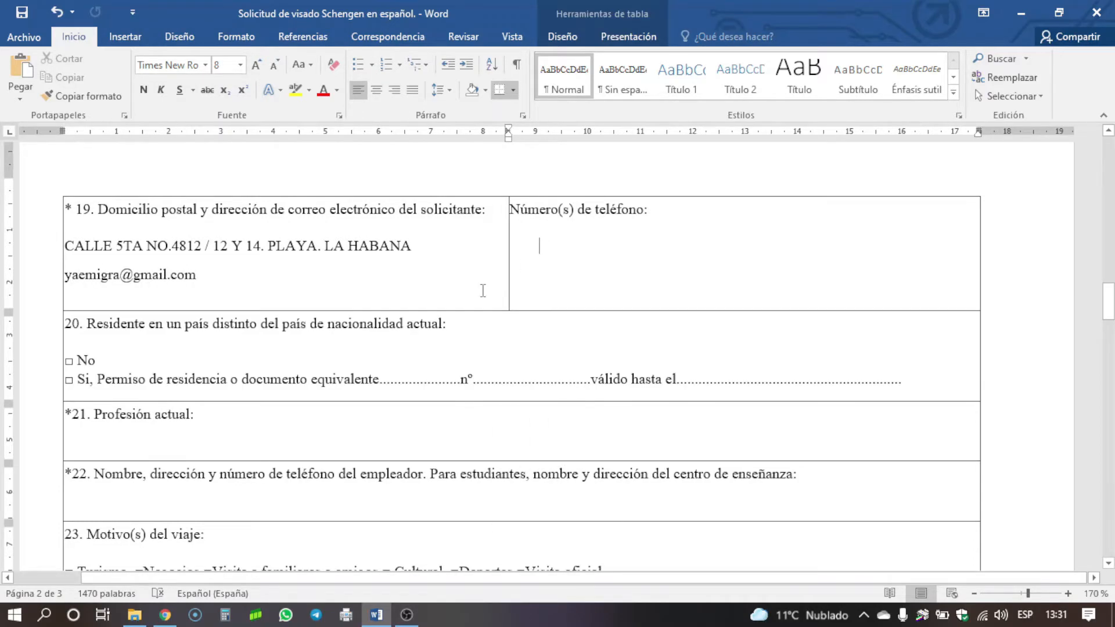
- Type the applicant's phone number in the Número(s) de teléfono cell
text(58469512)
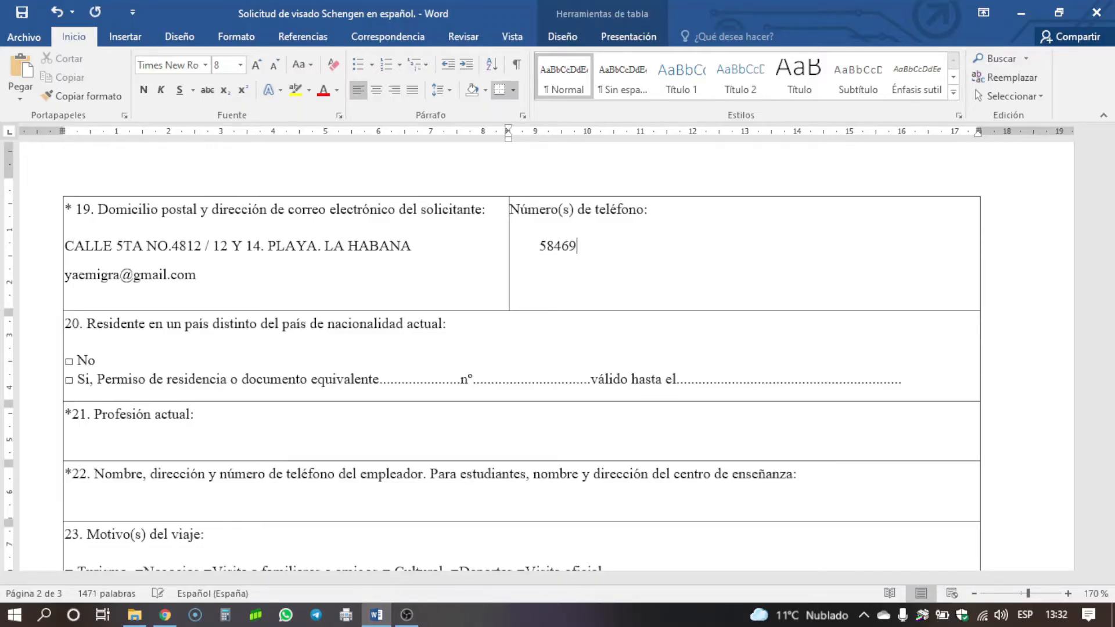
scroll(494, 275, down, 2)
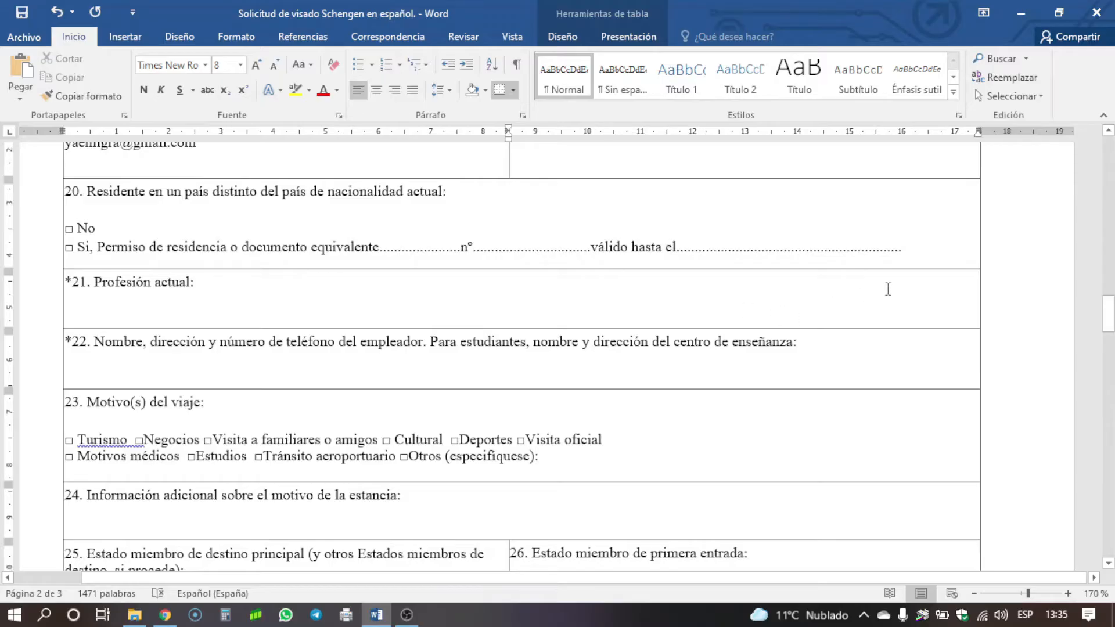
- Enter INGENERÍA EN TELECOMUNICACIONES Y ELECTRÓNICA as the current profession in item 21
scroll(558, 241, up, 1)
scroll(406, 244, down, 2)
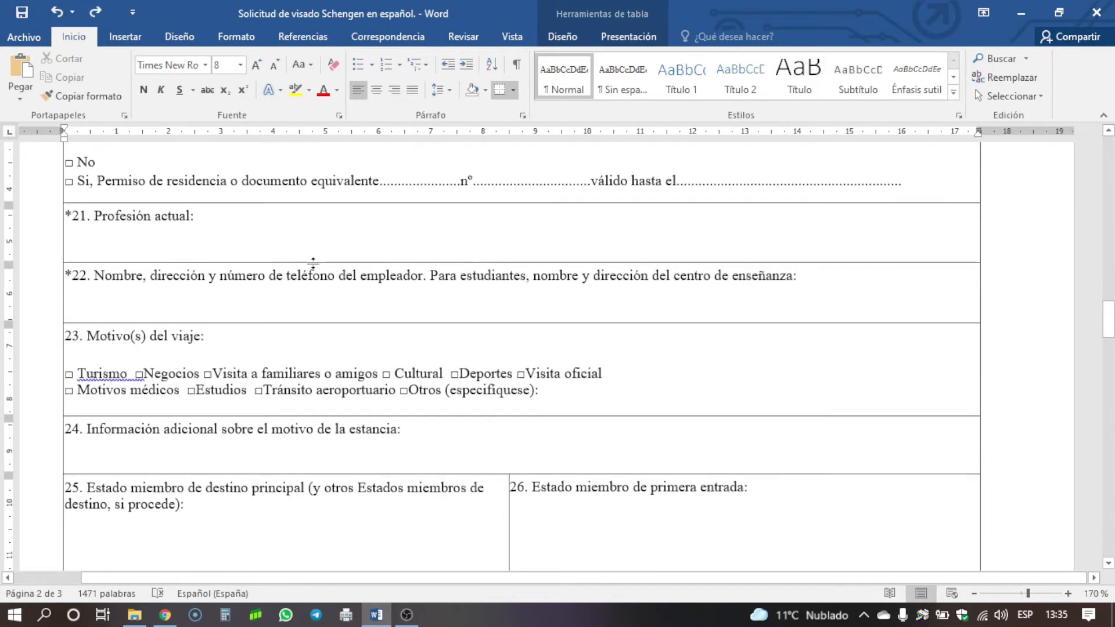
click(253, 245)
scroll(254, 246, up, 2)
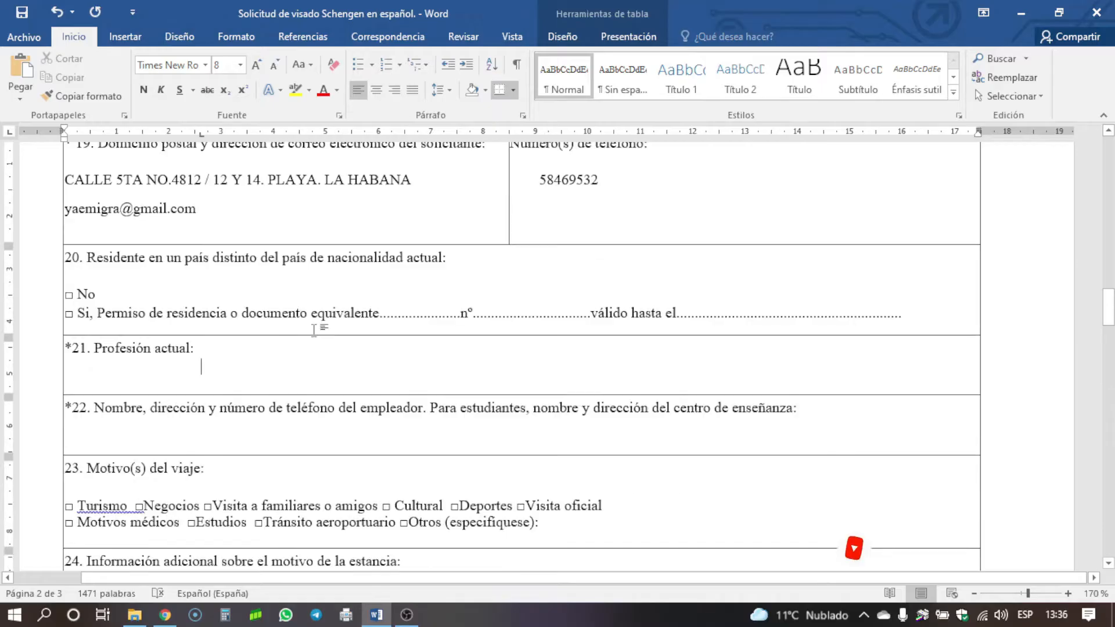
double_click(203, 366)
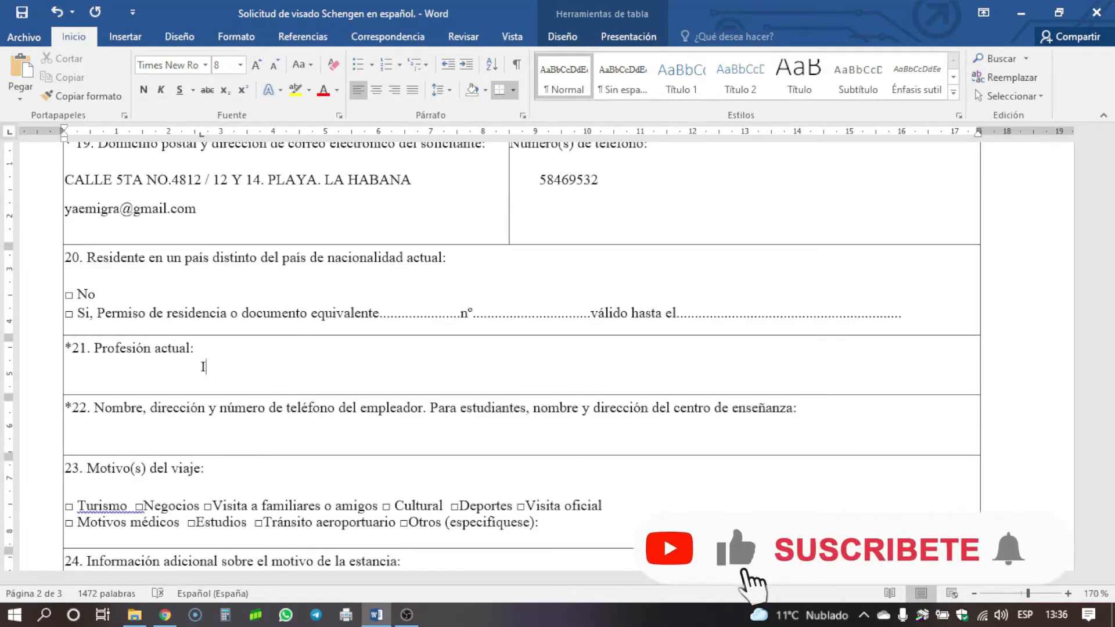
text(INGENERÍA EN TELECOMUNICACIONES Y ELECTRÓNICA)
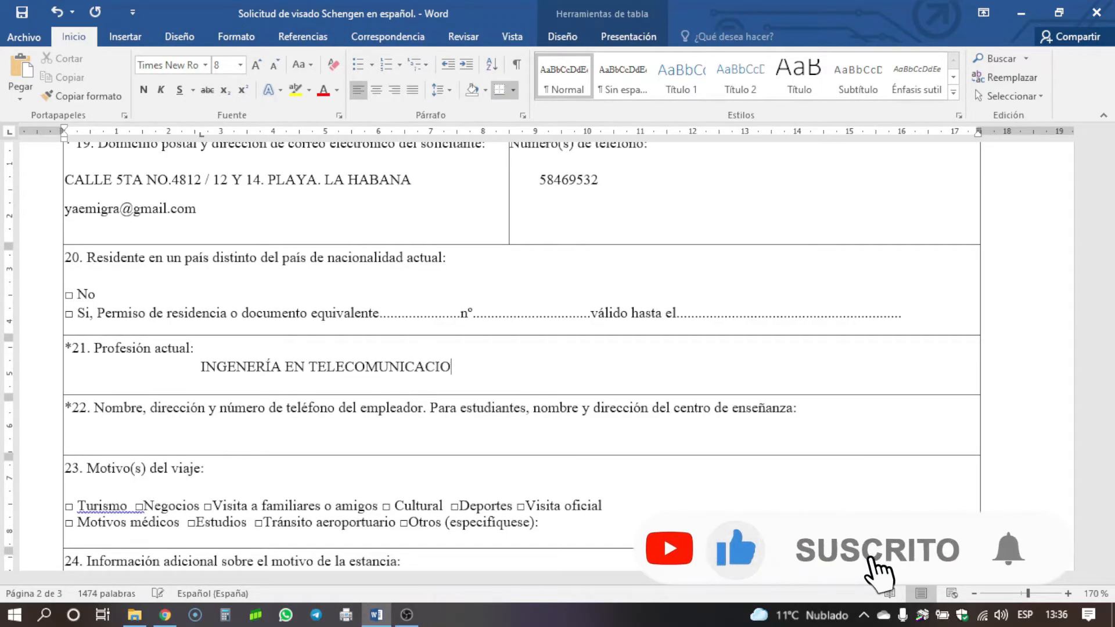
scroll(311, 238, down, 2)
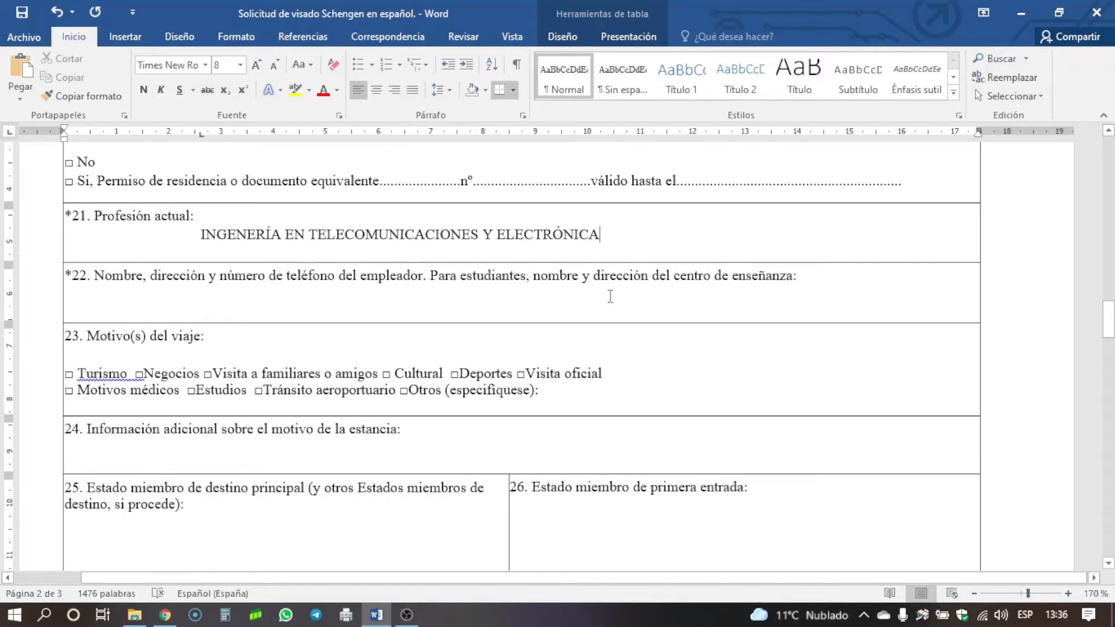
- Enter employer EMPRESA INDUSTRIA ELECTRÓNICA with its address and phone number in item 22, correcting the phone digits
click(167, 314)
text(EMPRESA INDUSTRIA ELECTRÓNICA. CALLE )
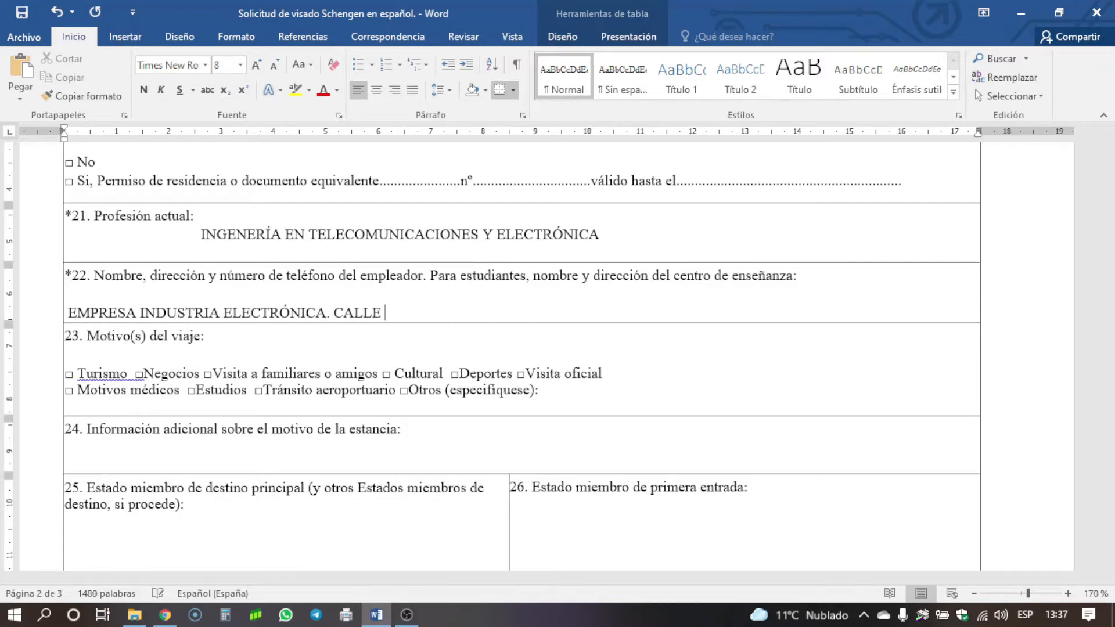
text(RABI NO.78. BOYEROS. )
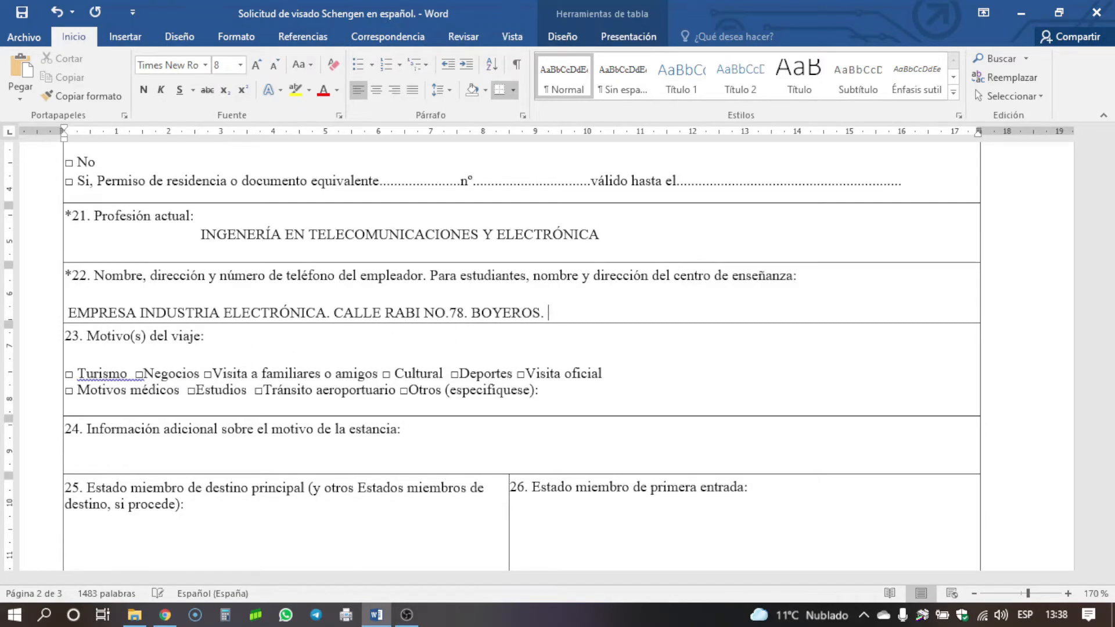
key(BackSpace)
key(BackSpace)
text(, LA HABANA.   564564ÇÇ)
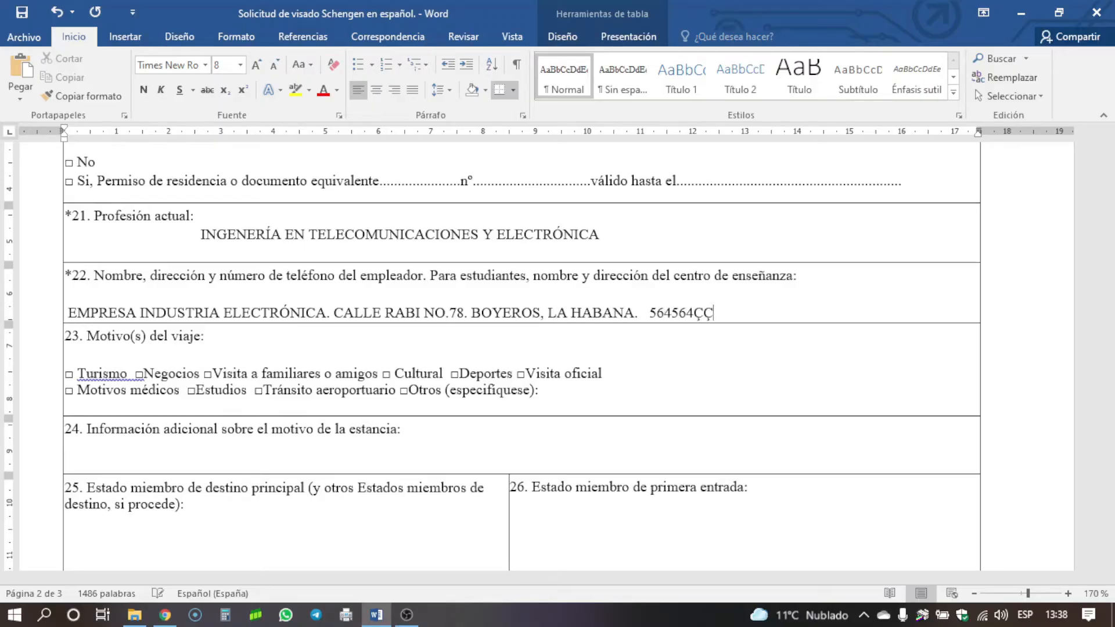
key(BackSpace)
key(BackSpace)
key(BackSpace)
key(BackSpace)
text(4565)
scroll(384, 271, down, 3)
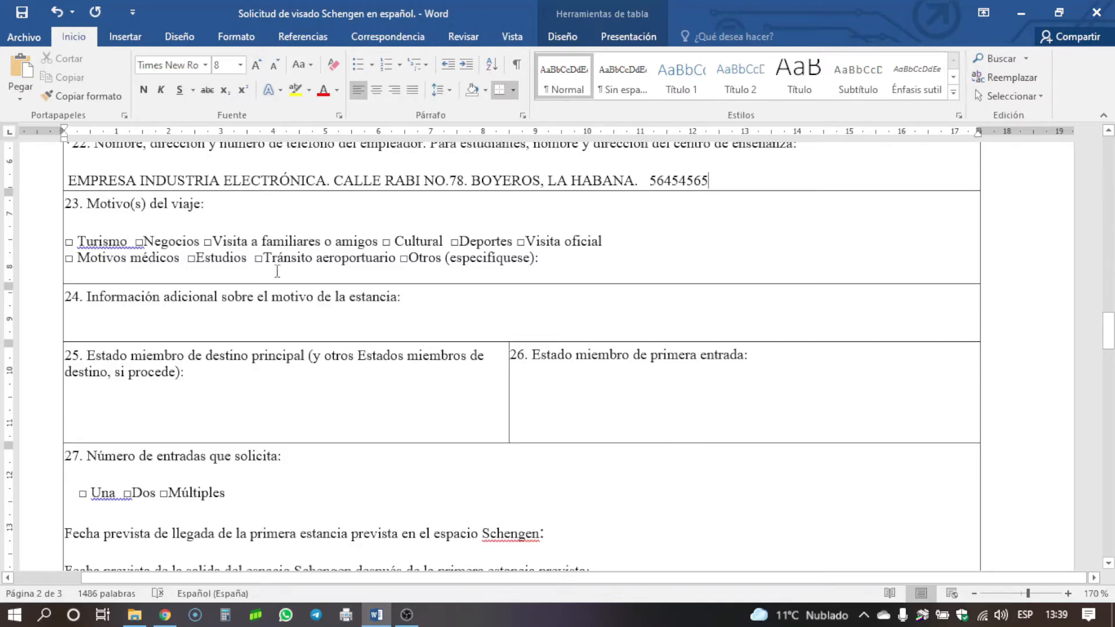
- Write VISITA A LA UNIVERSIDAD DE MADRID on item 24's empty information line
scroll(416, 259, down, 2)
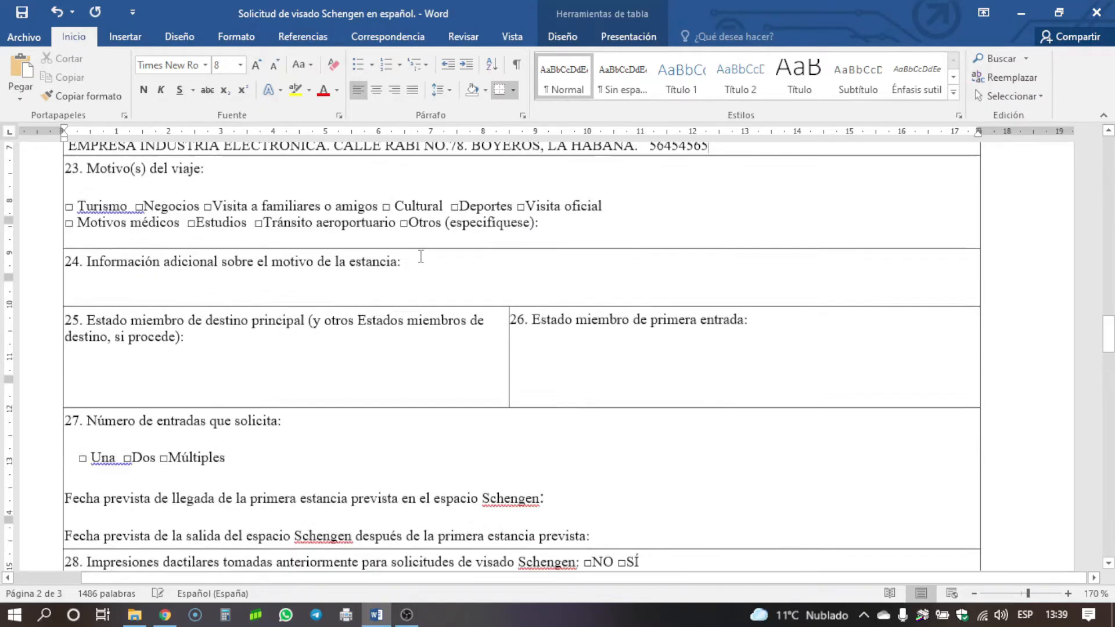
click(419, 273)
scroll(184, 419, up, 4)
scroll(184, 420, down, 2)
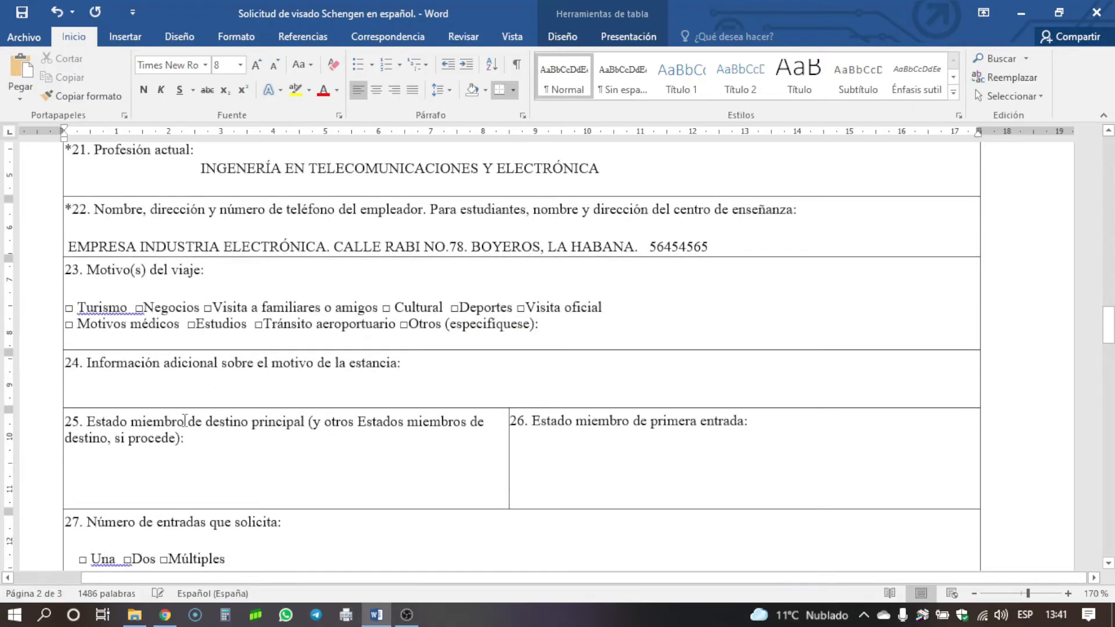
click(181, 386)
text(VISI)
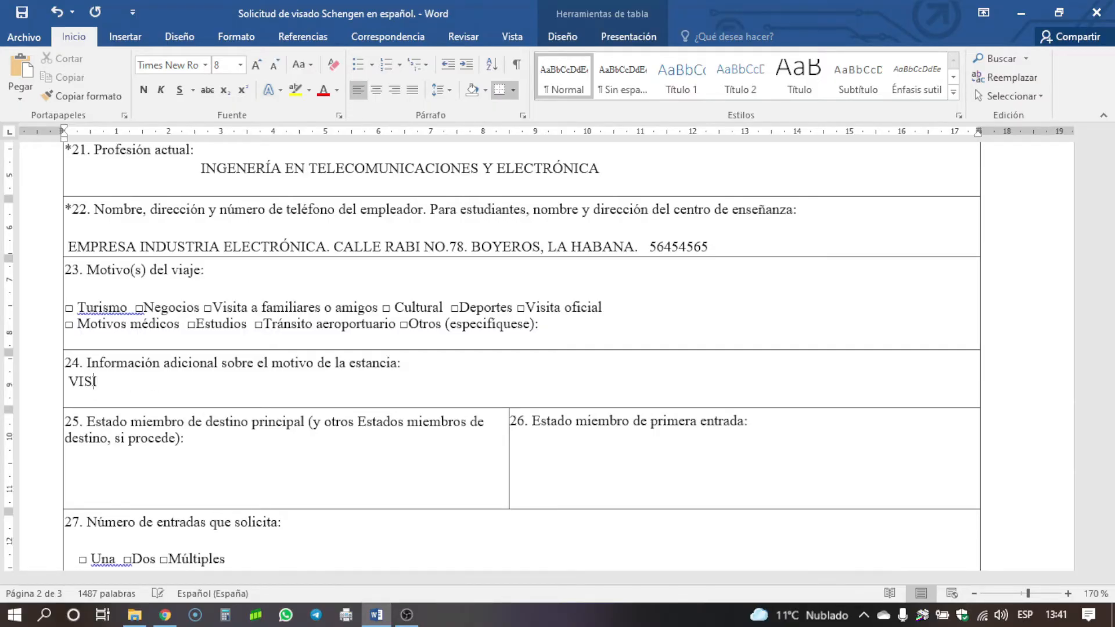
text(TA A LA UNIVERSIDAD DE MADRID)
scroll(87, 290, down, 3)
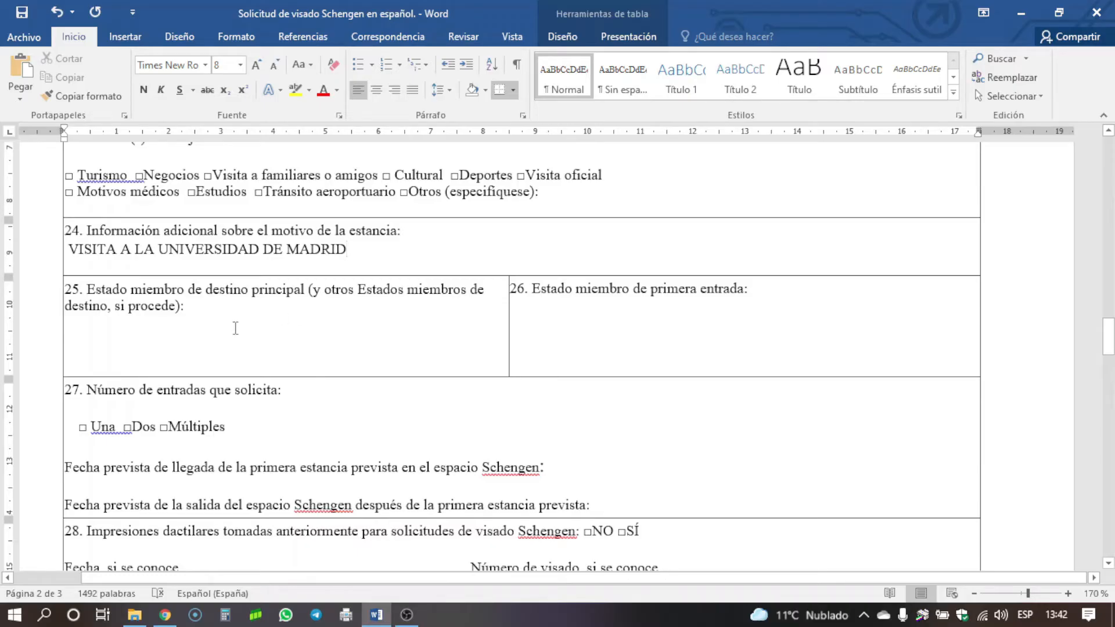
- Type ESPAÑA, ALEMANIA in item 25's box and ESPAÑA in item 26's box
click(94, 327)
text(ESPAÑA, ALEMANIA)
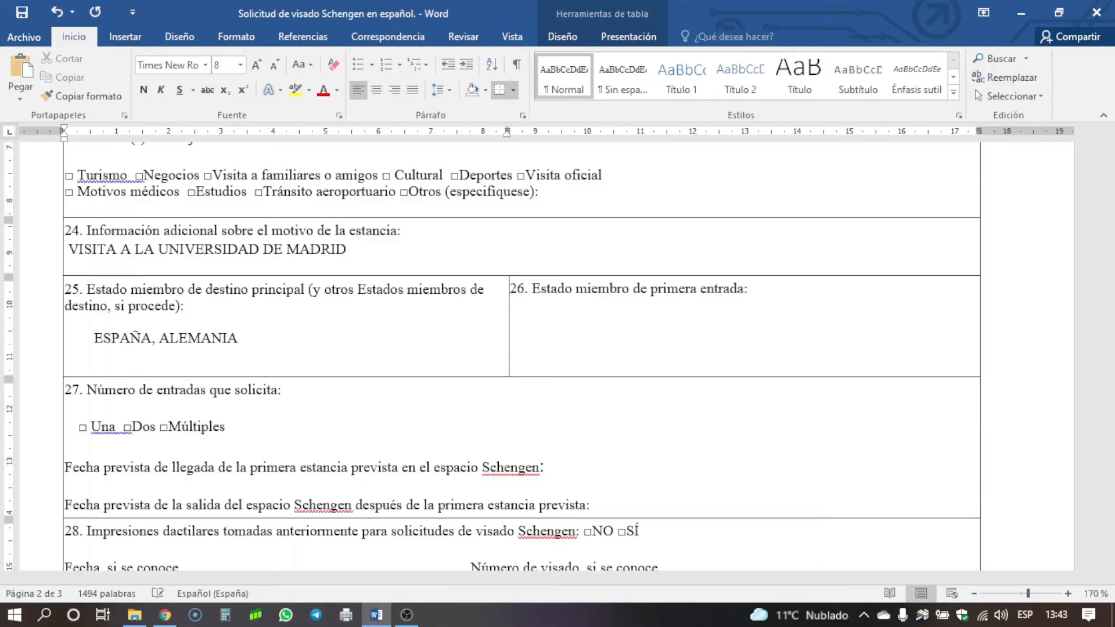
click(516, 318)
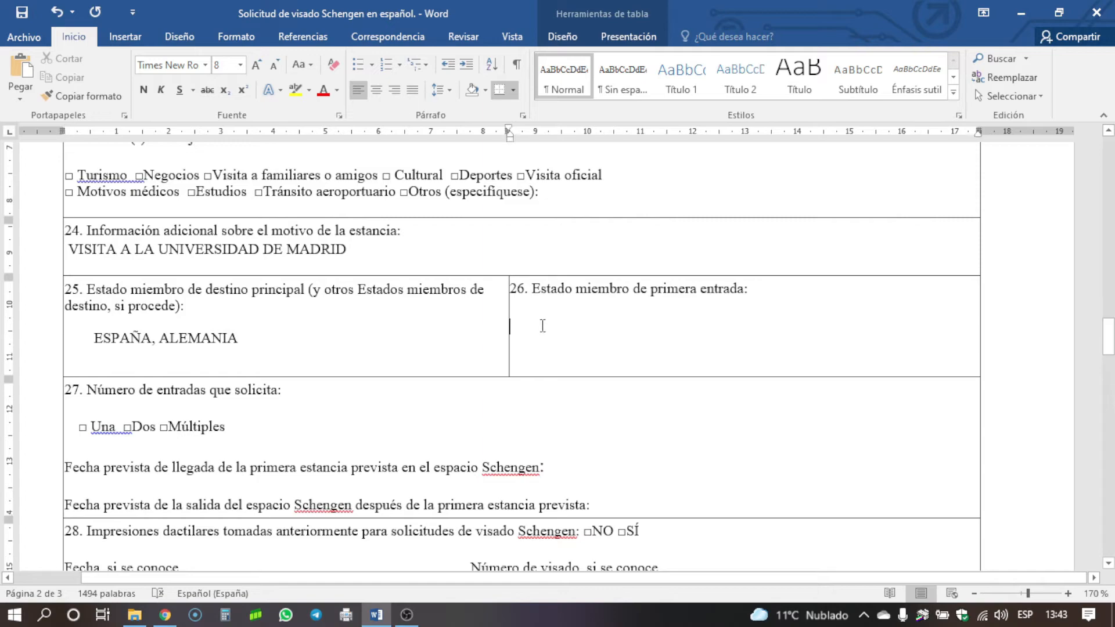
double_click(599, 327)
text(ESPAÑA)
scroll(324, 279, down, 3)
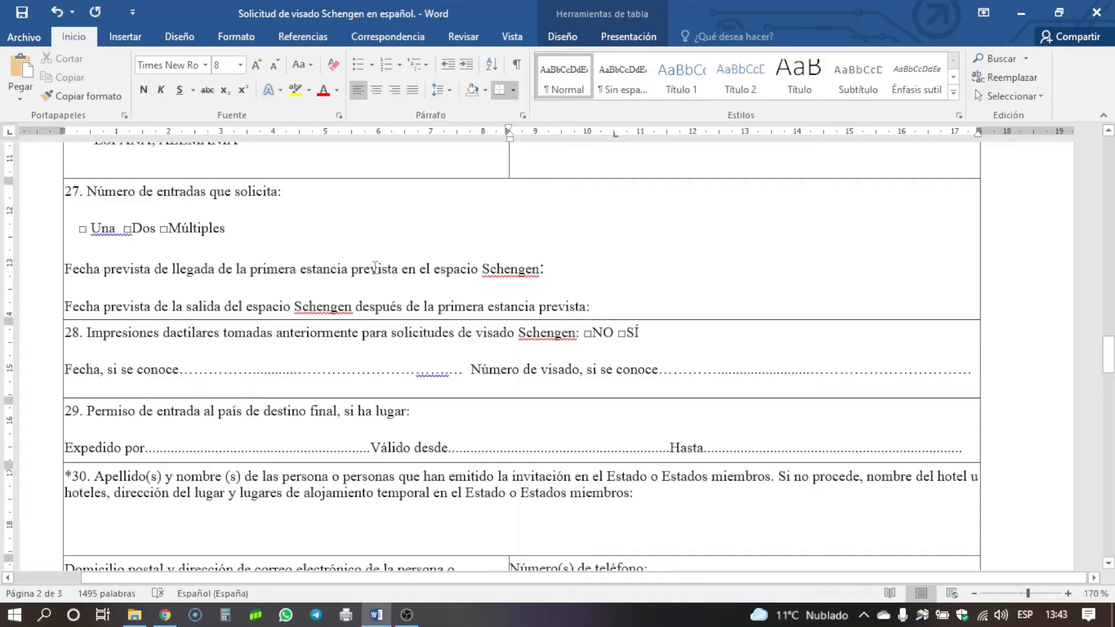
- Fill in 20-04-2022 after the arrival-date label and 20-05-2022 after the departure-date label
click(585, 267)
text(20-)
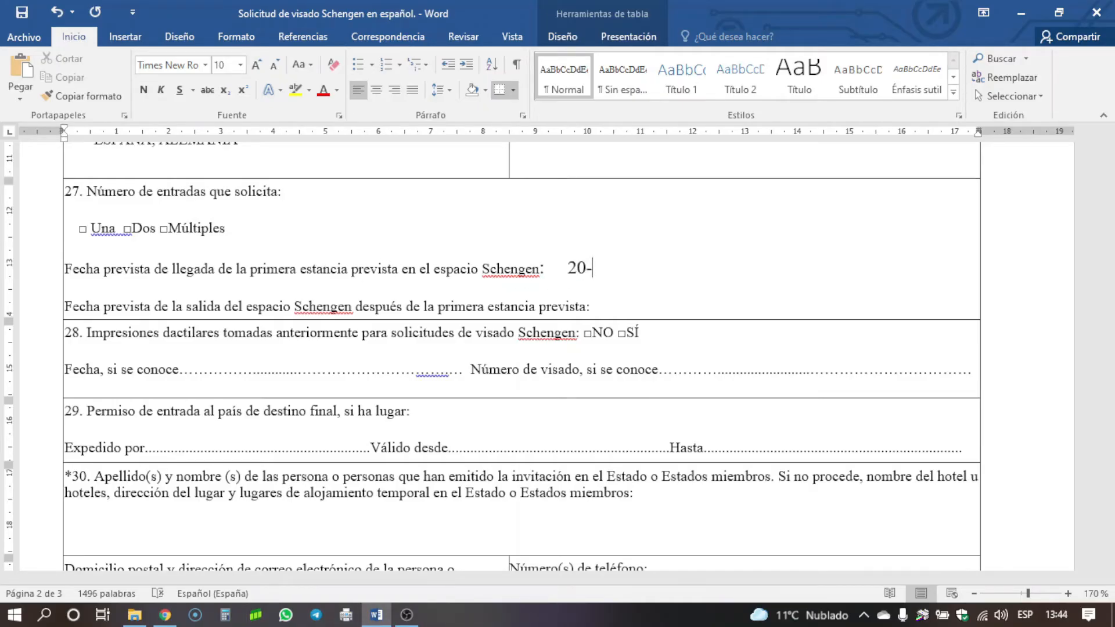
text(04-2022)
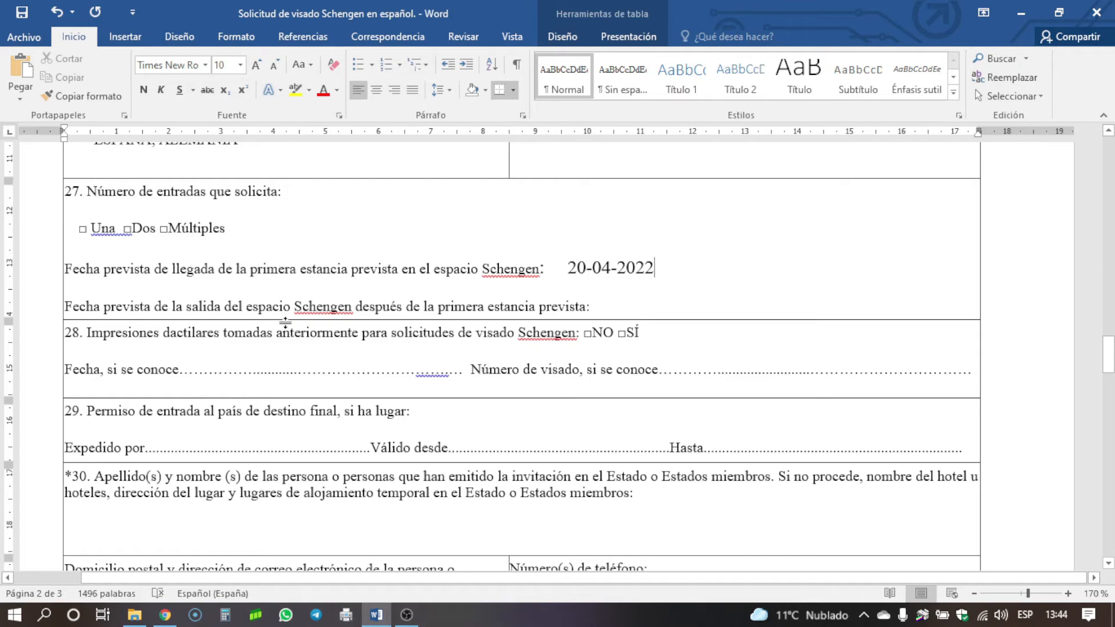
click(613, 309)
text(20-05-2022)
scroll(297, 316, down, 1)
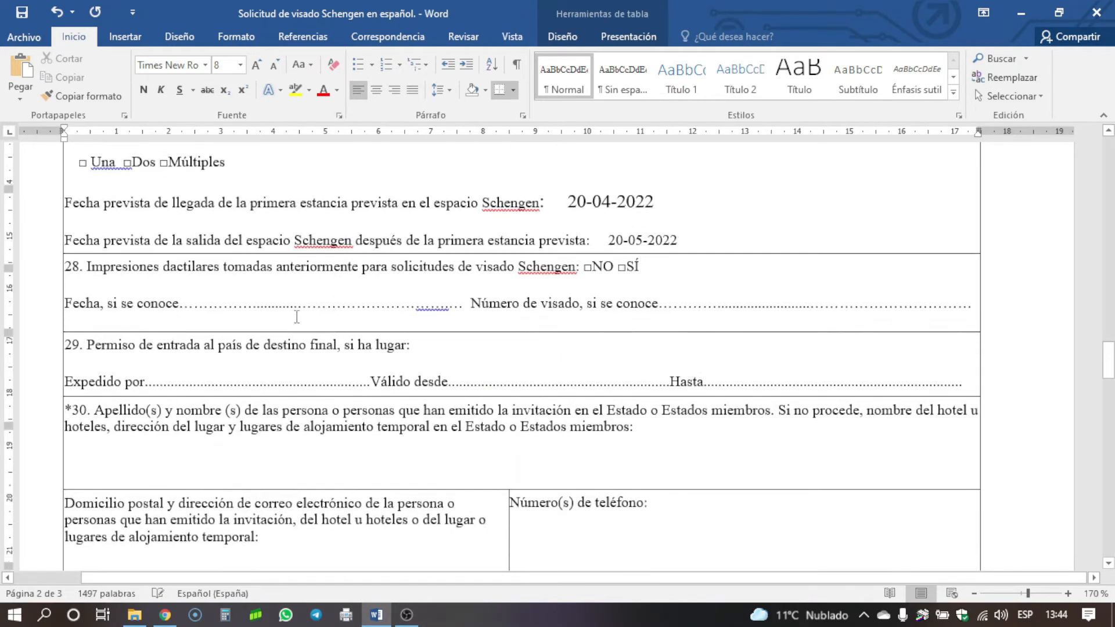
scroll(296, 317, up, 2)
scroll(348, 315, down, 2)
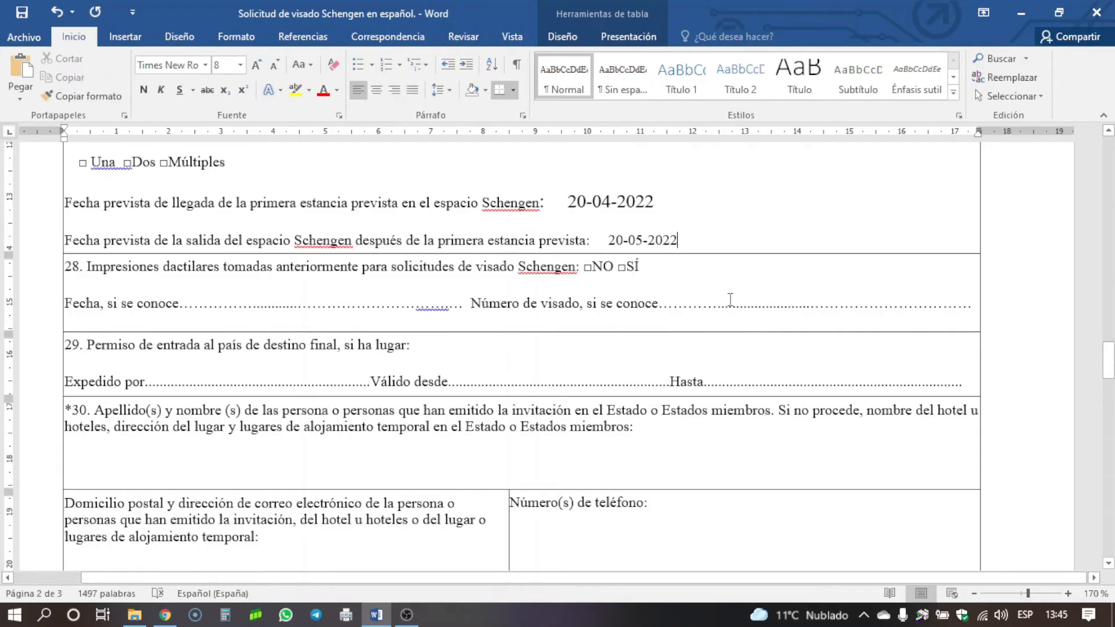
scroll(730, 300, down, 2)
scroll(251, 266, up, 3)
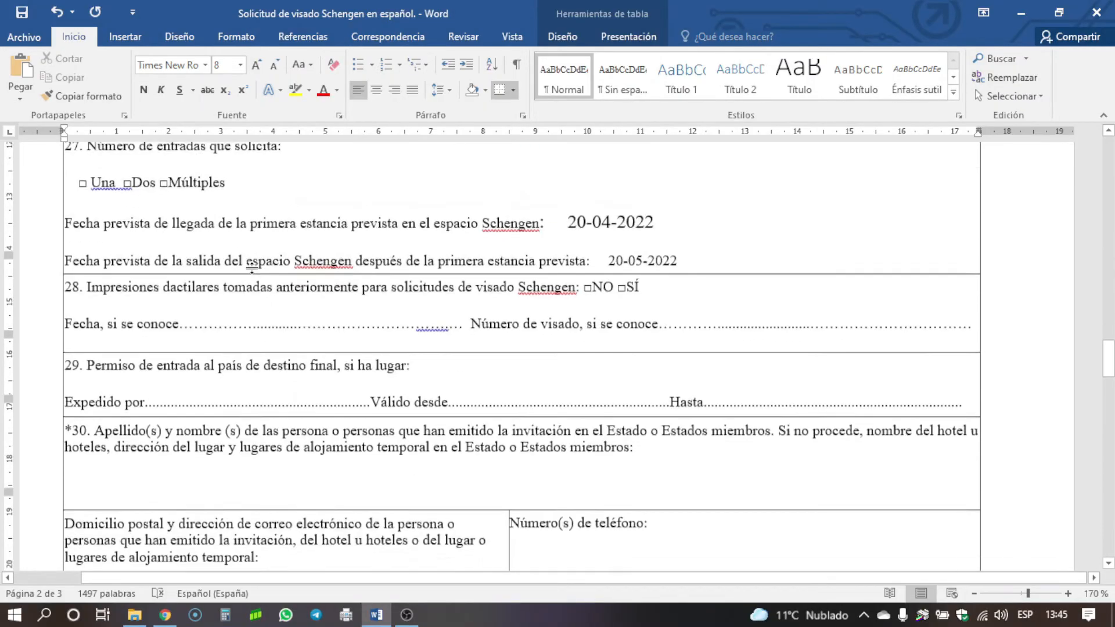
scroll(252, 266, down, 3)
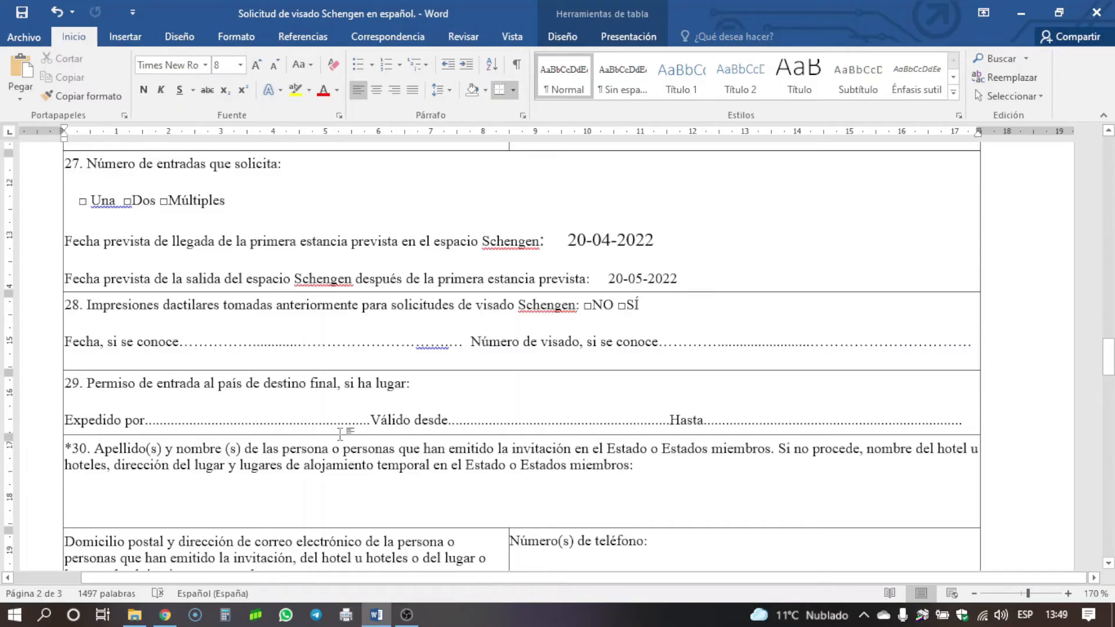
scroll(348, 429, down, 3)
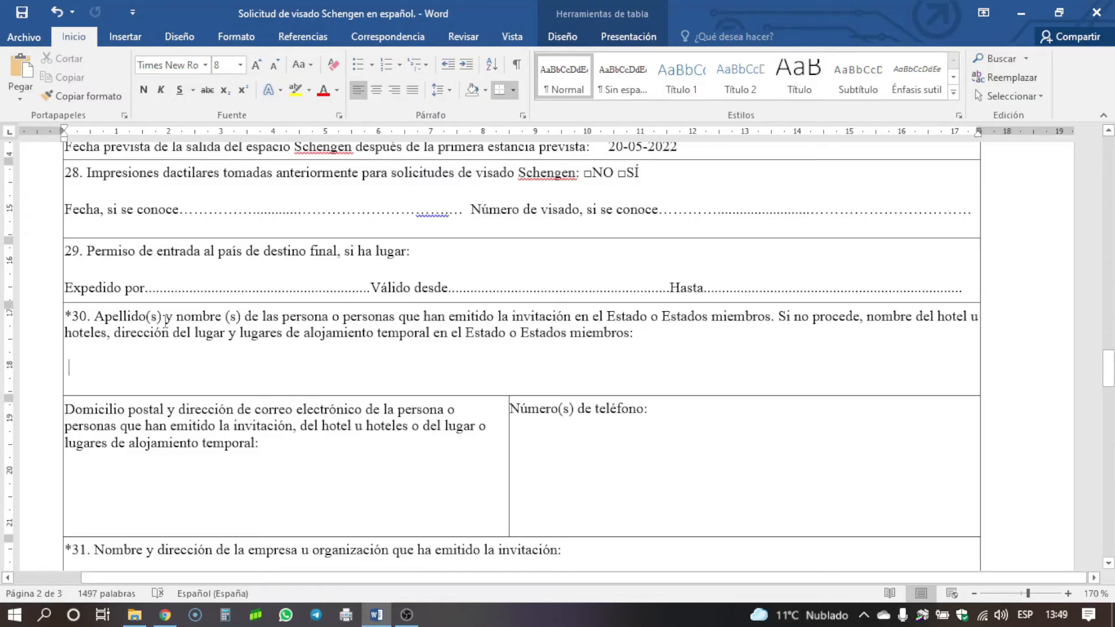
scroll(166, 321, down, 14)
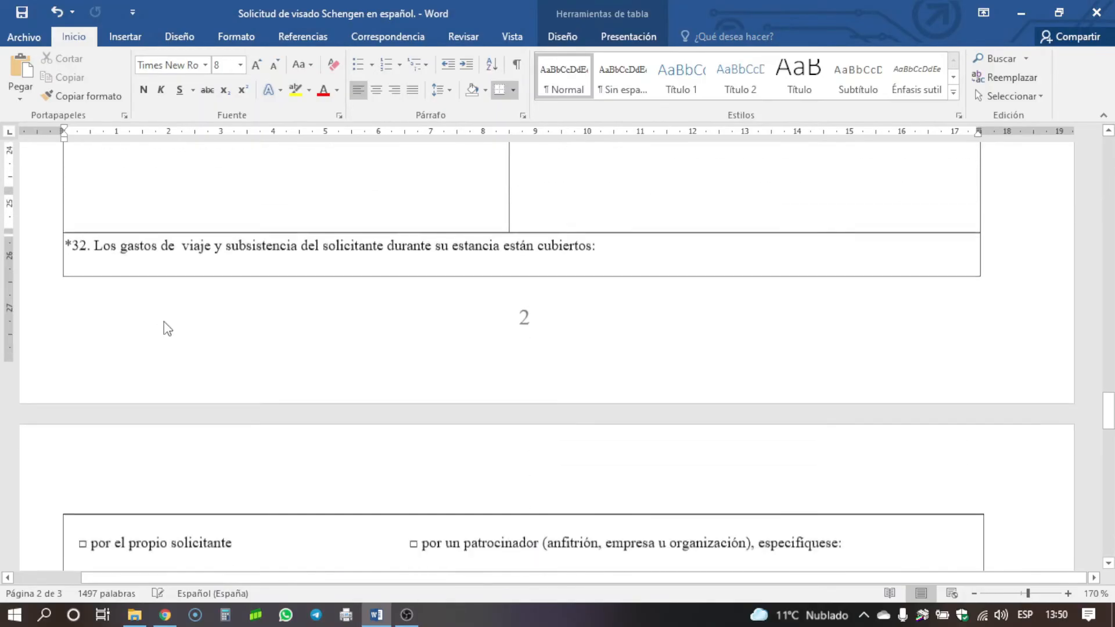
scroll(166, 321, up, 10)
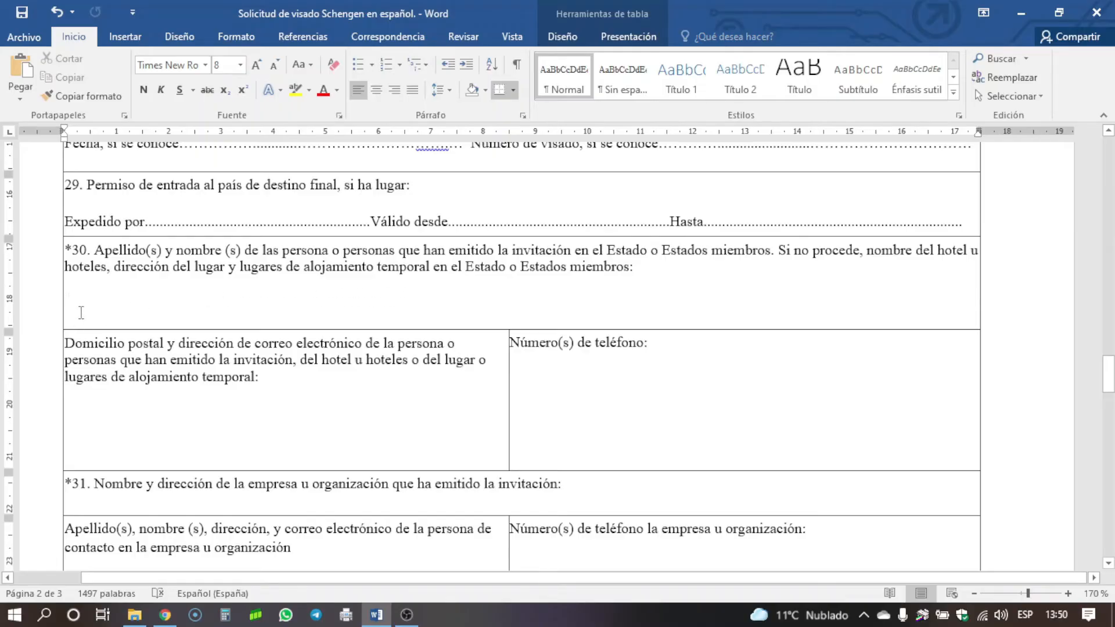
scroll(81, 314, down, 3)
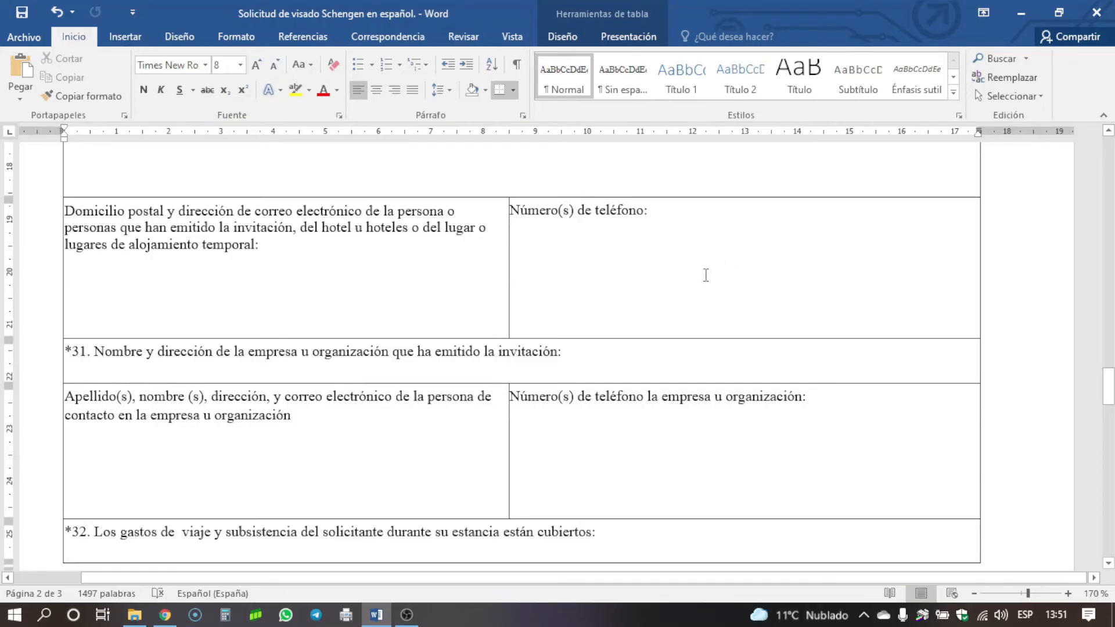
scroll(472, 329, down, 3)
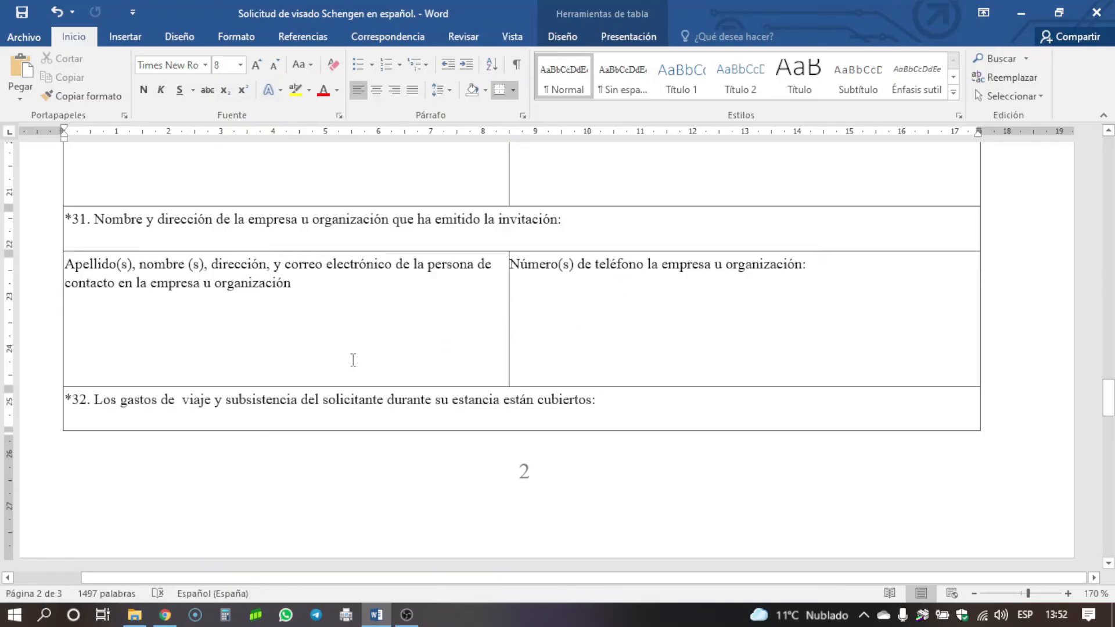
scroll(353, 360, down, 3)
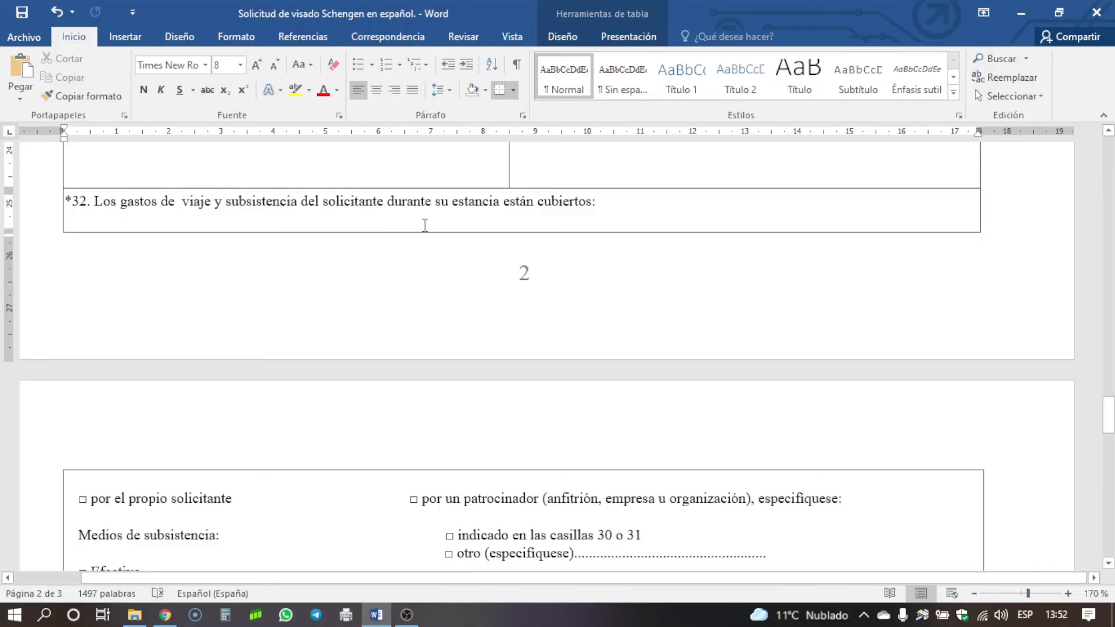
scroll(426, 226, down, 3)
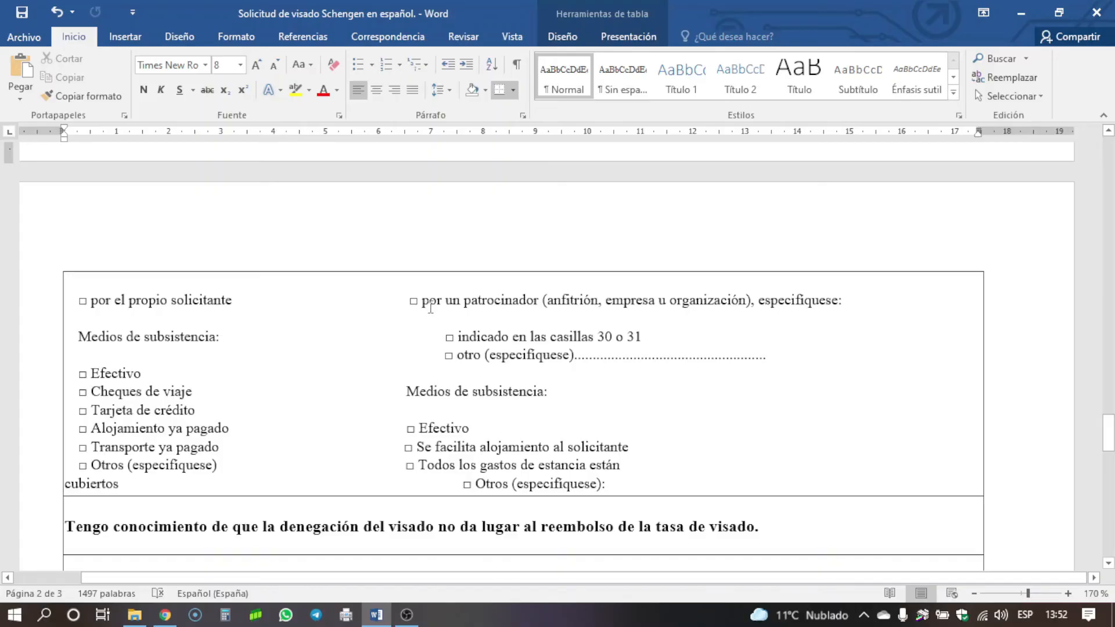
scroll(142, 343, down, 1)
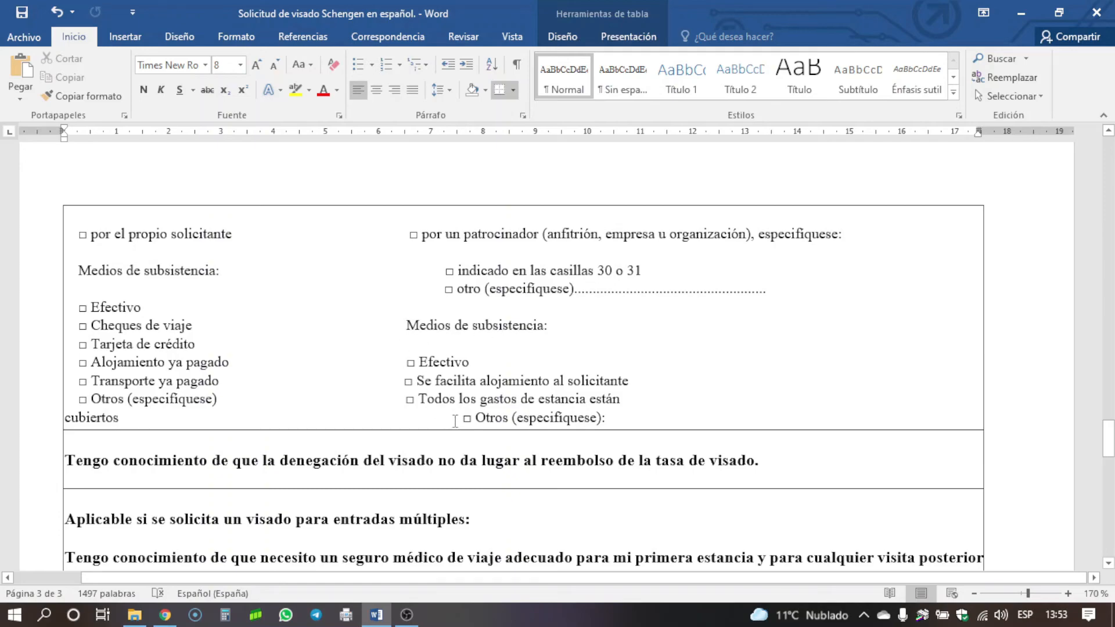
- Enter LA HABANA, 22-03-2022 in the Lugar y fecha cell at the form's end
scroll(482, 351, down, 2)
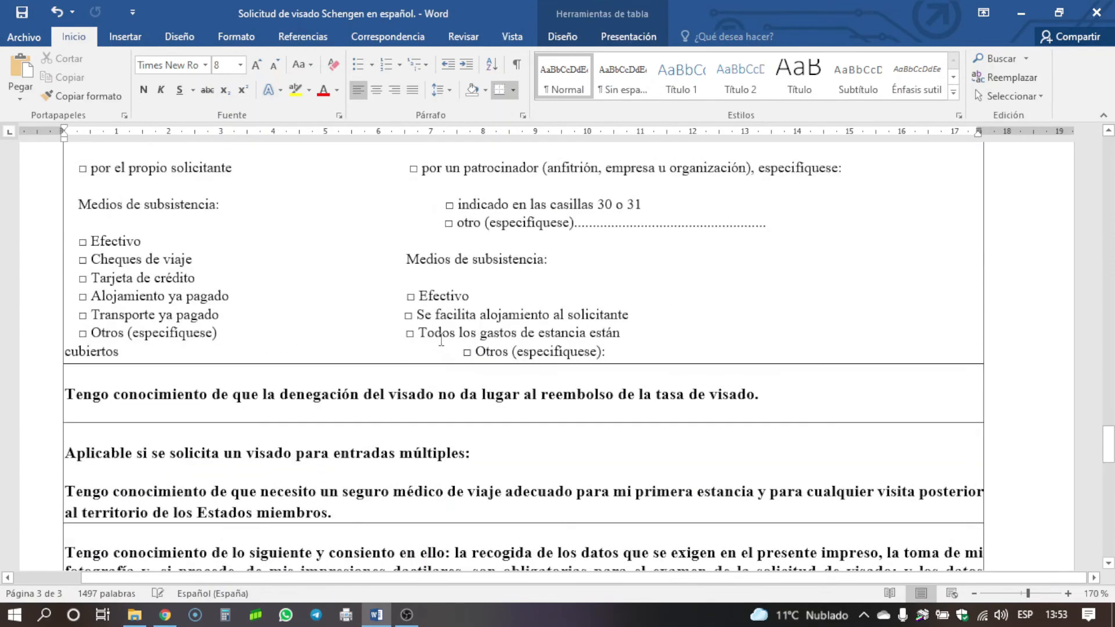
scroll(252, 283, down, 4)
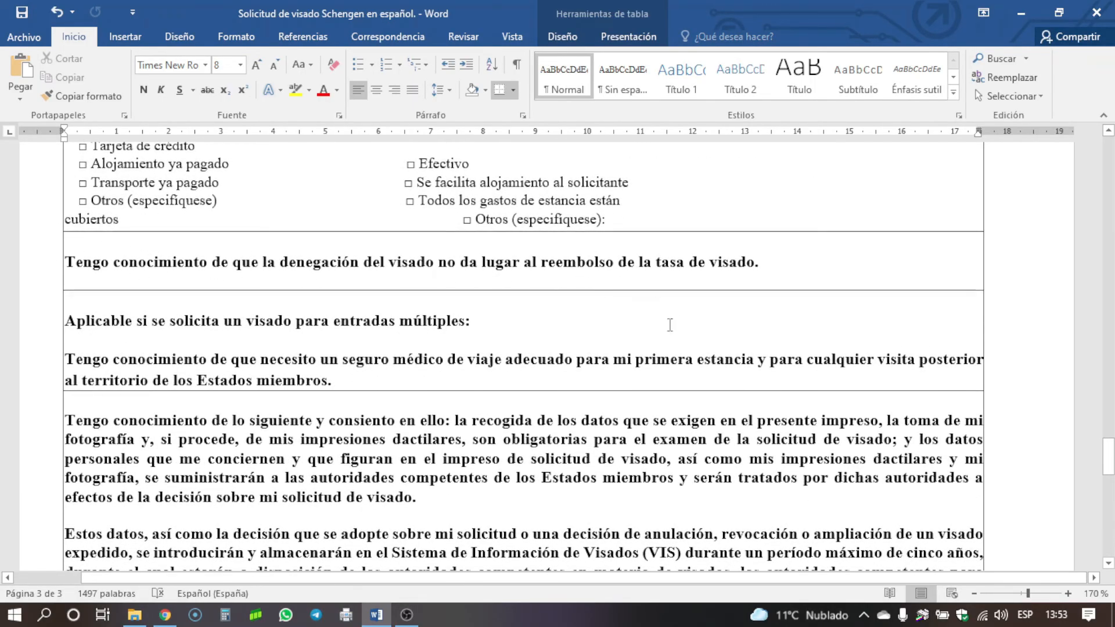
scroll(669, 324, down, 2)
scroll(643, 322, down, 17)
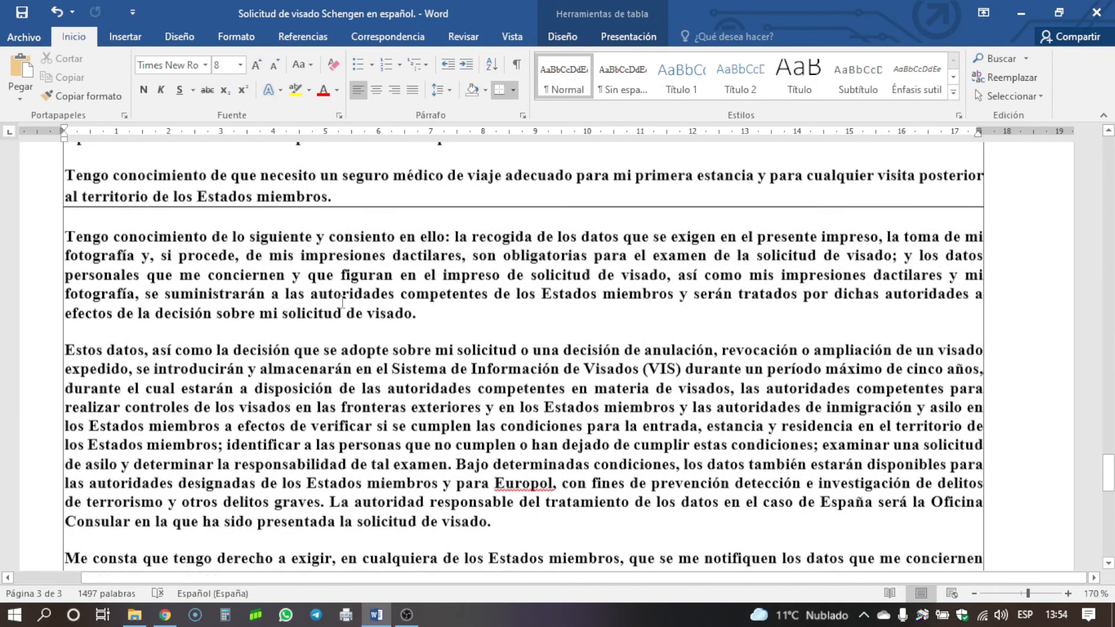
scroll(343, 302, down, 6)
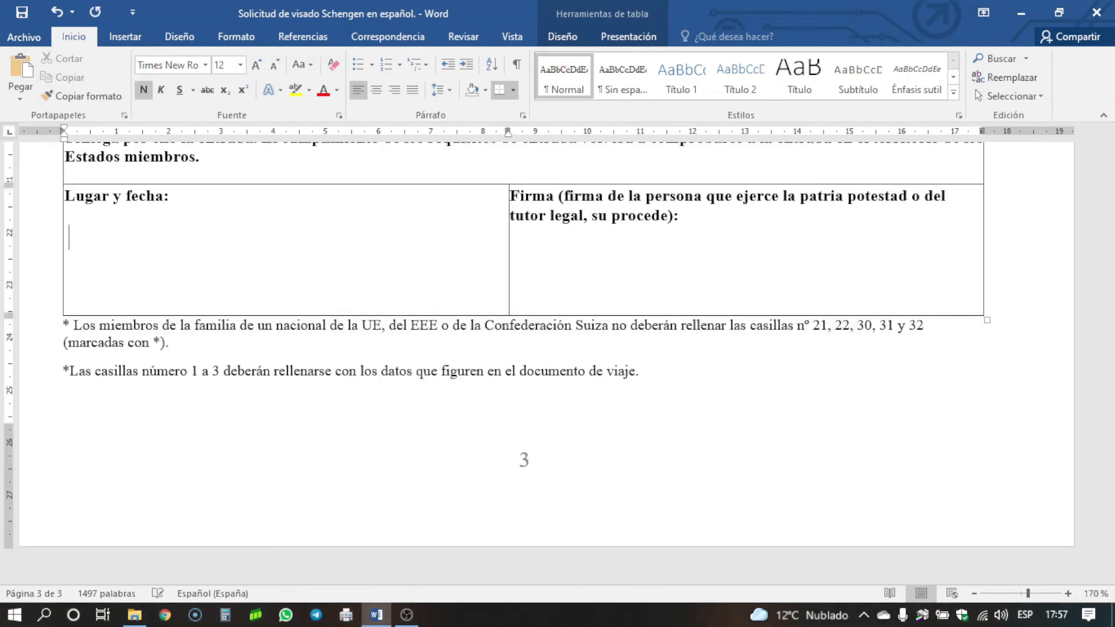
text(LA HABANA)
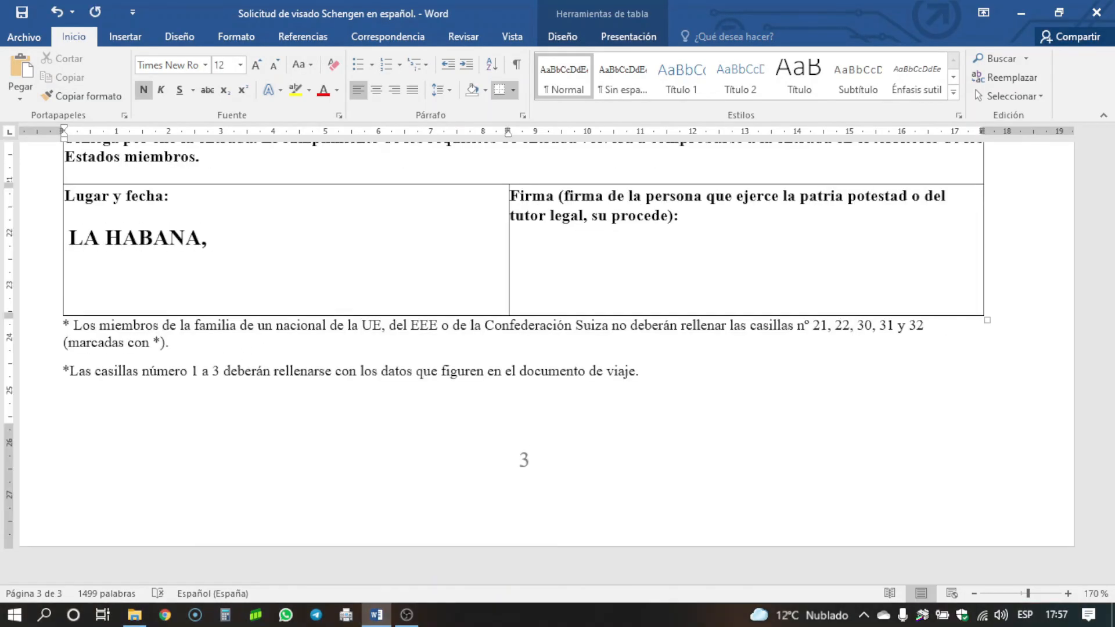
text(, 22-03-2022)
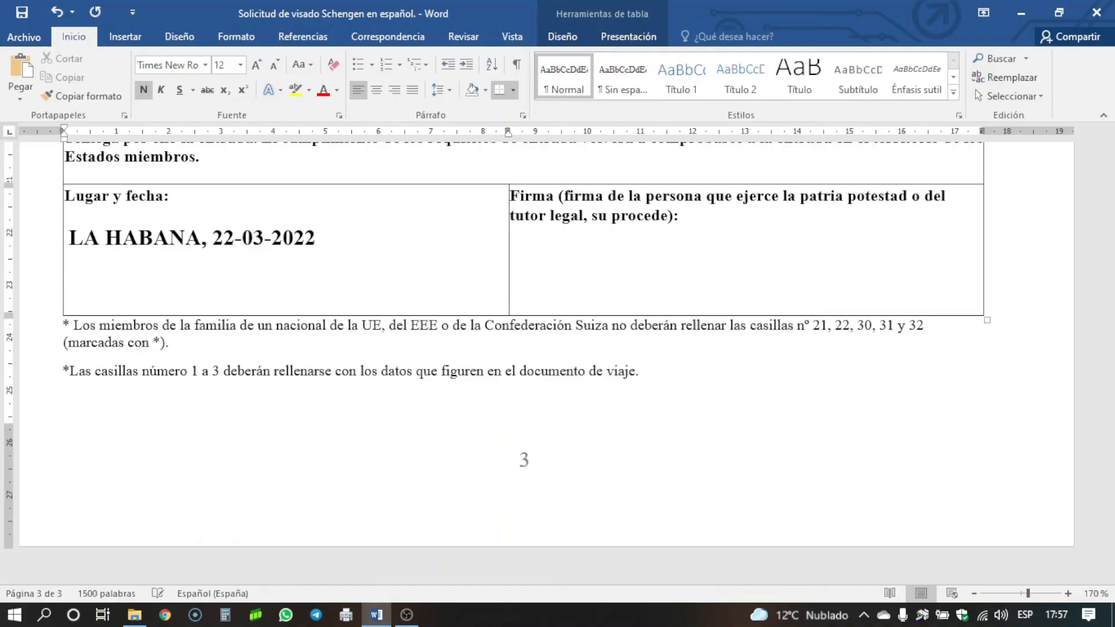